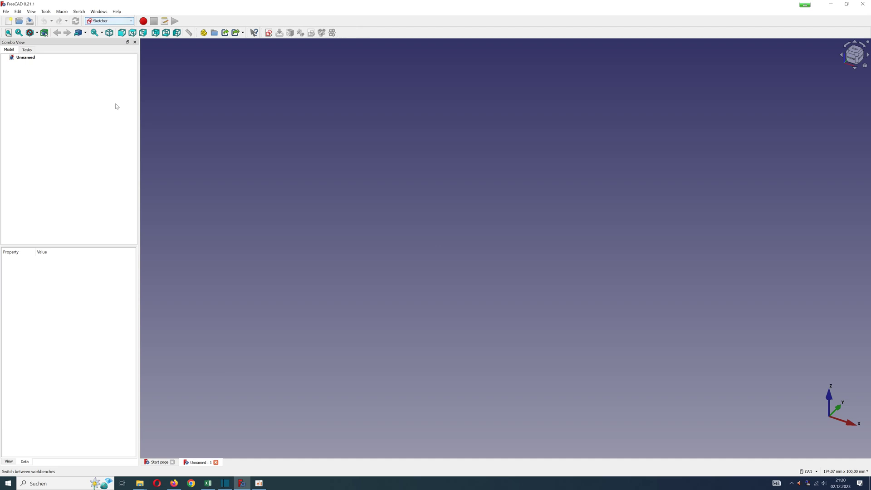
Create a sketch on the XY-Plane and draw a circle about 17.5 mm in diameter centred on the origin
{"action": "left_click", "coordinate": [270, 33]}
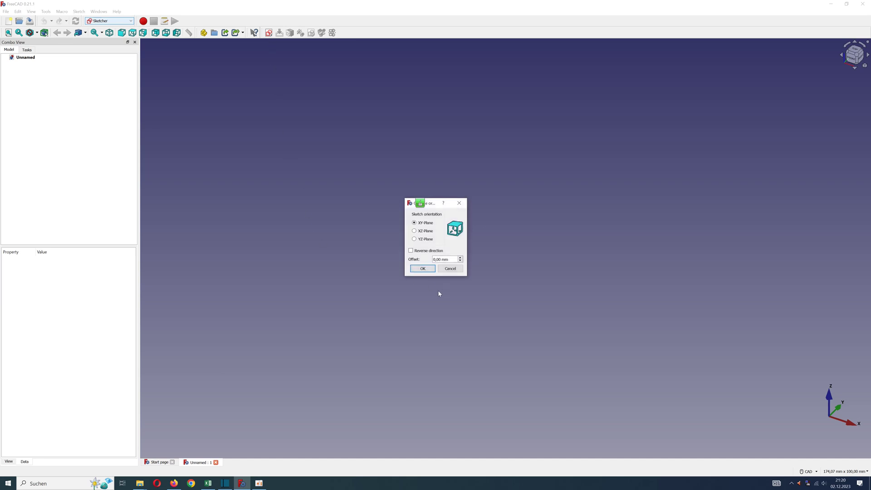
{"action": "left_click", "coordinate": [422, 268]}
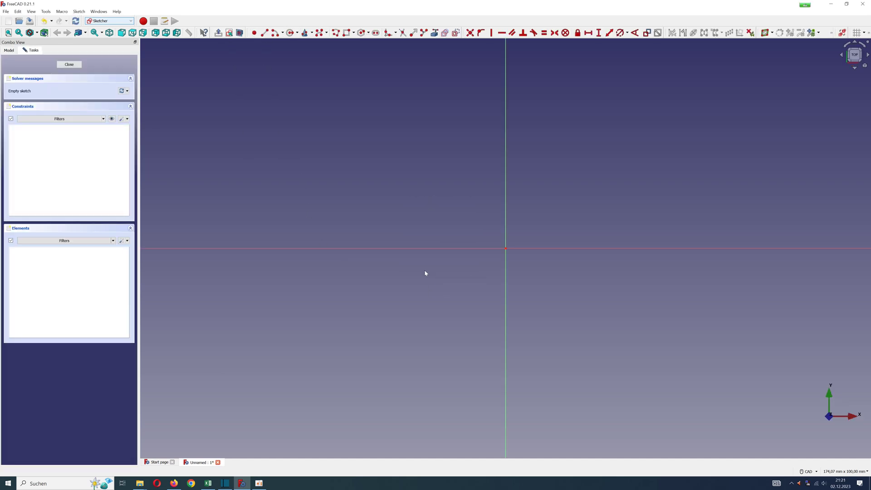
{"action": "left_click", "coordinate": [290, 34]}
{"action": "left_click", "coordinate": [506, 248]}
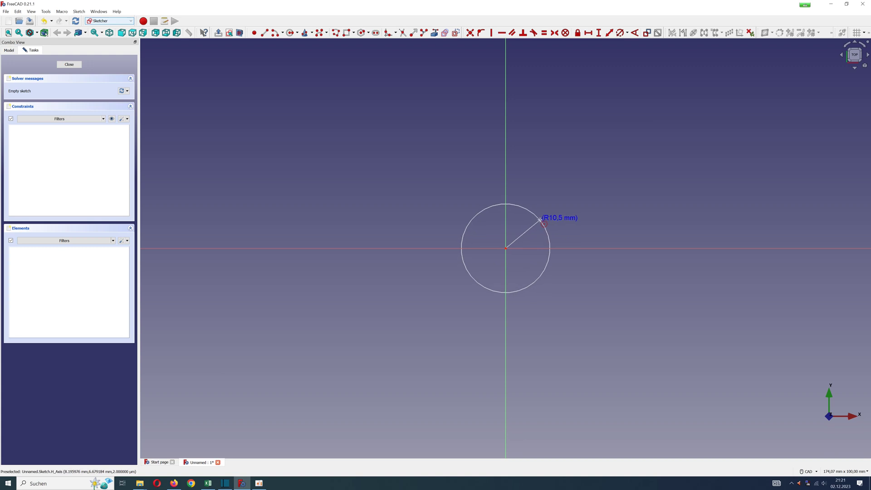
{"action": "left_click", "coordinate": [536, 226]}
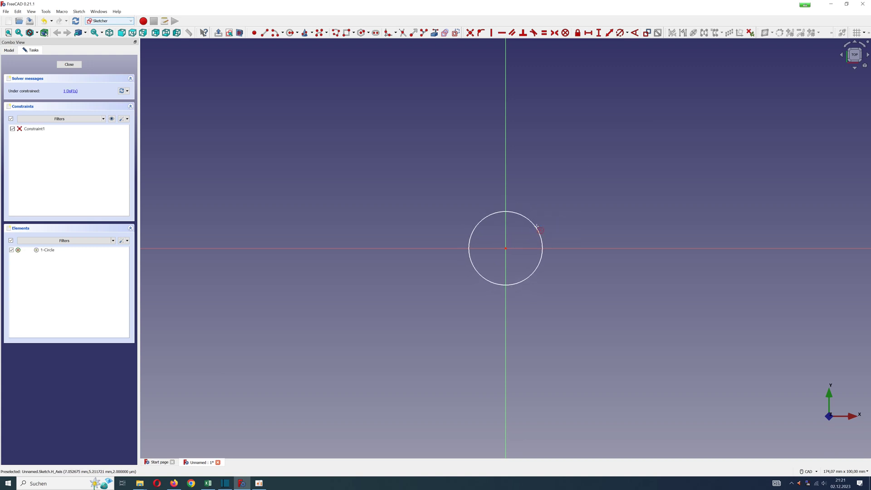
Constrain the circle's diameter to 10 mm and close the sketch
{"action": "left_click", "coordinate": [620, 33]}
{"action": "left_click", "coordinate": [536, 225]}
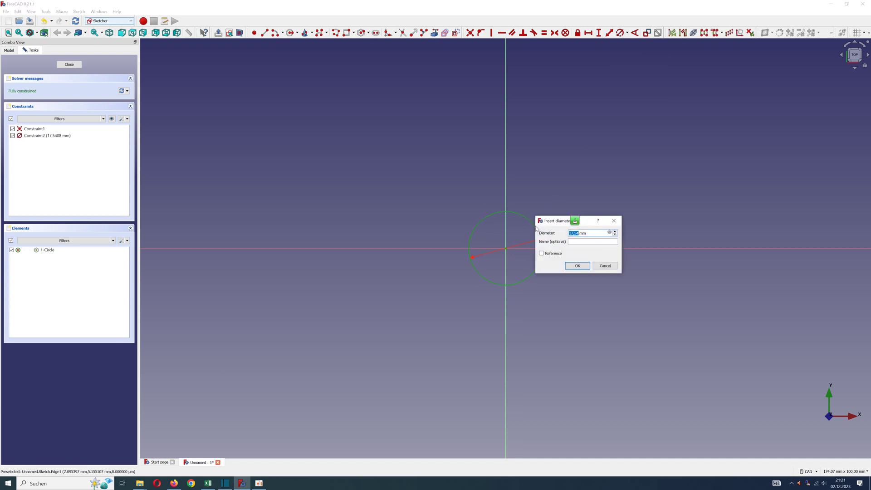
{"action": "type", "text": "10"}
{"action": "left_click", "coordinate": [581, 269]}
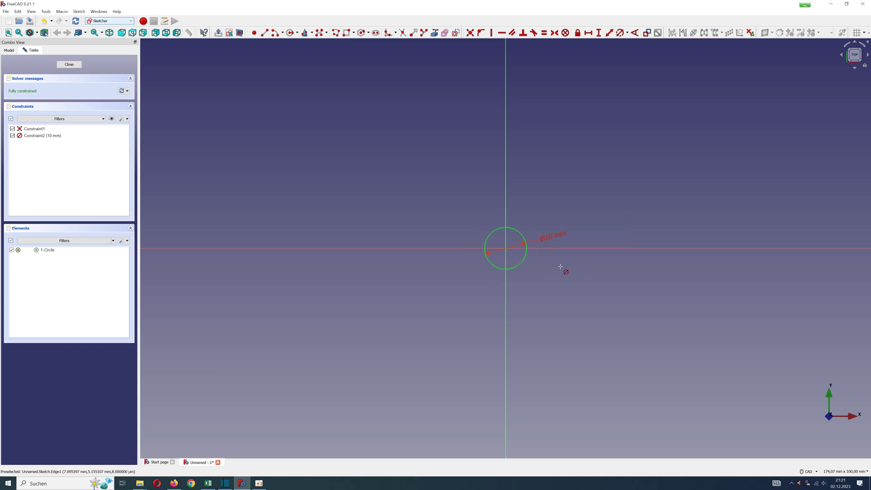
{"action": "scroll", "coordinate": [567, 269], "scroll_direction": "up", "scroll_amount": 2}
{"action": "scroll", "coordinate": [567, 268], "scroll_direction": "up", "scroll_amount": 1}
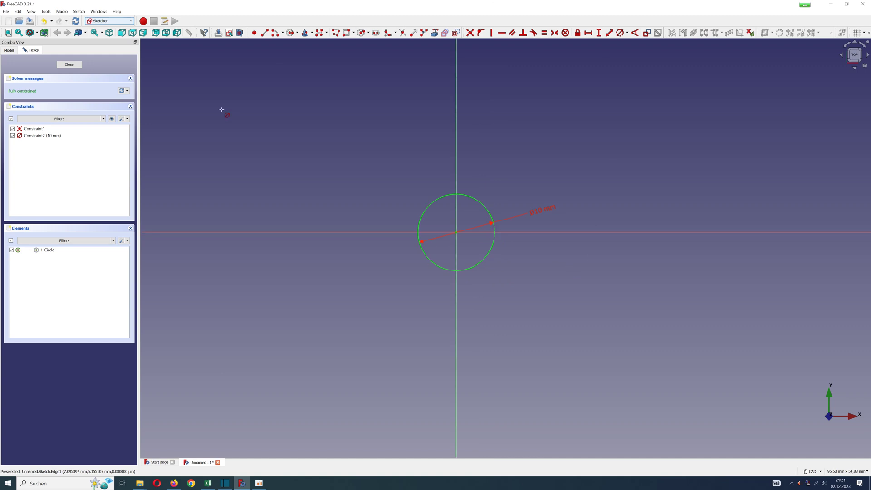
{"action": "left_click", "coordinate": [71, 65]}
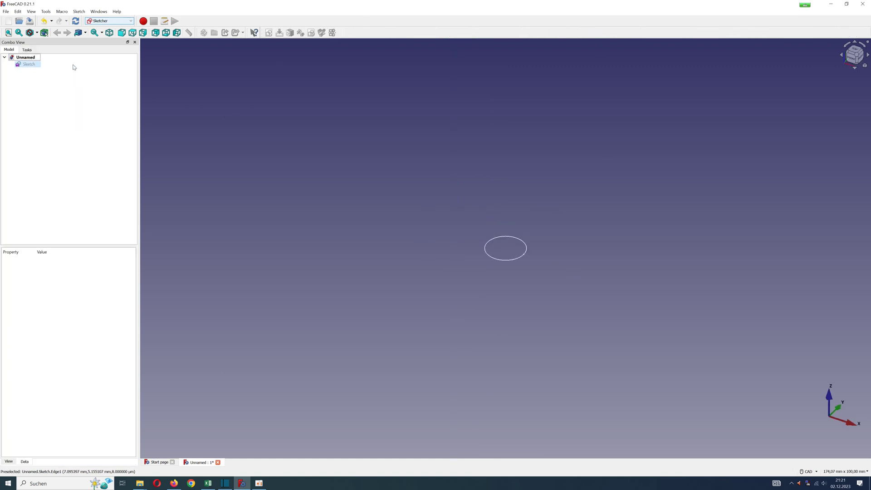
In the Part workbench, extrude the circle sketch 250 mm along its normal as a solid
{"action": "left_click", "coordinate": [131, 21]}
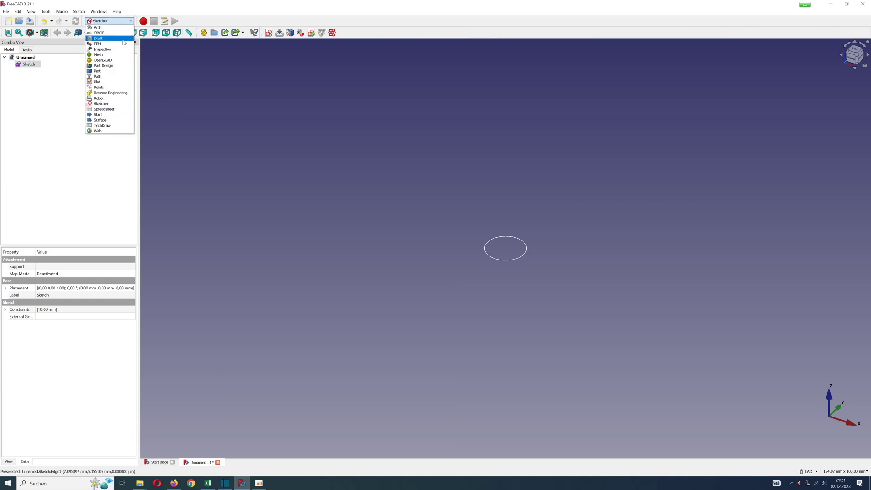
{"action": "left_click", "coordinate": [115, 72]}
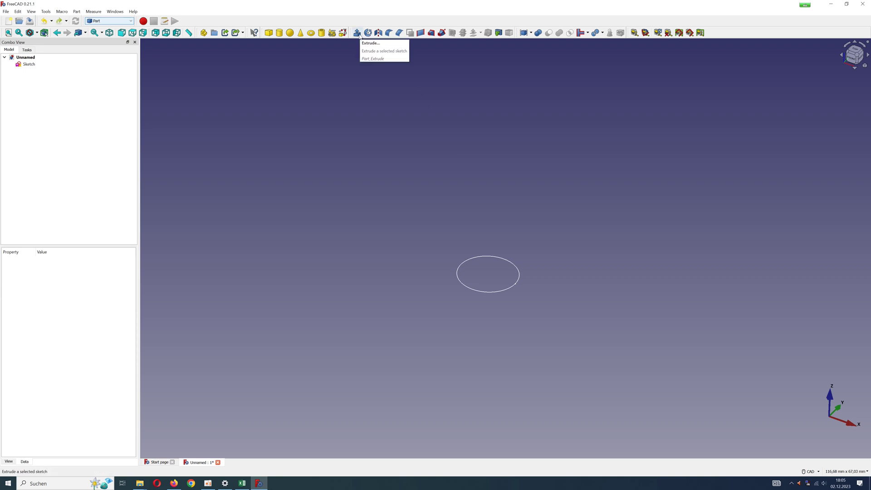
{"action": "left_click", "coordinate": [357, 33]}
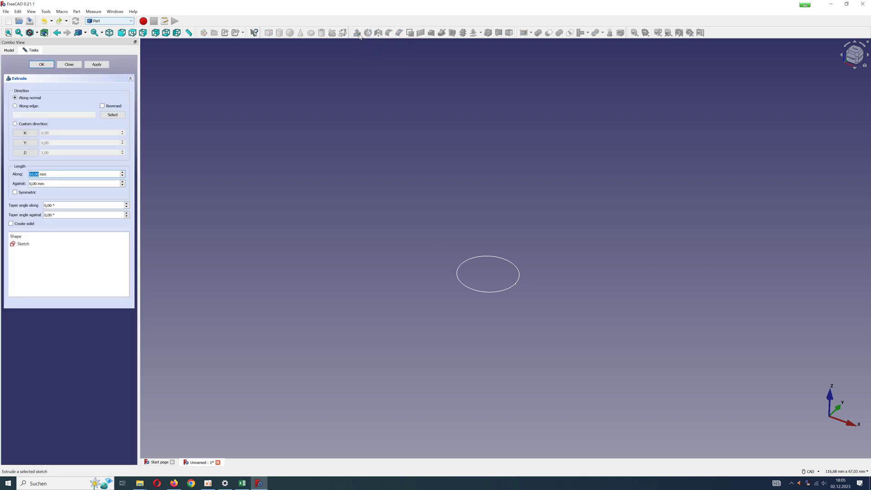
{"action": "left_click", "coordinate": [23, 245]}
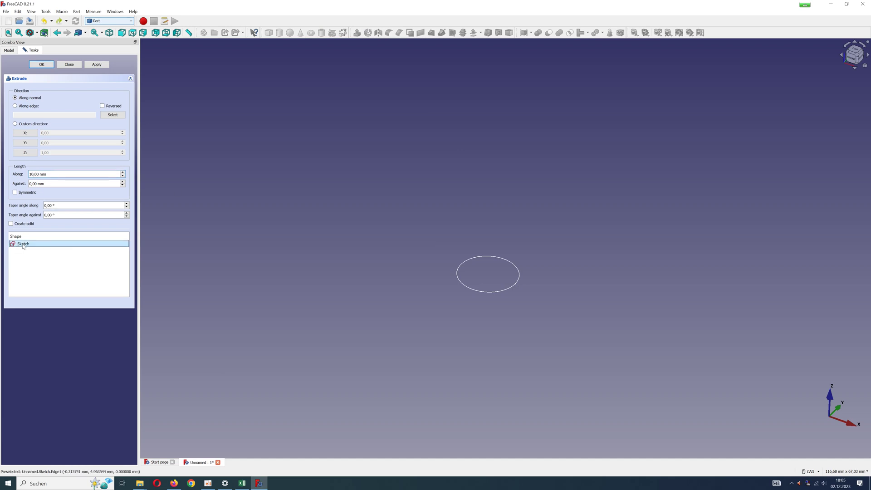
{"action": "left_click", "coordinate": [33, 176]}
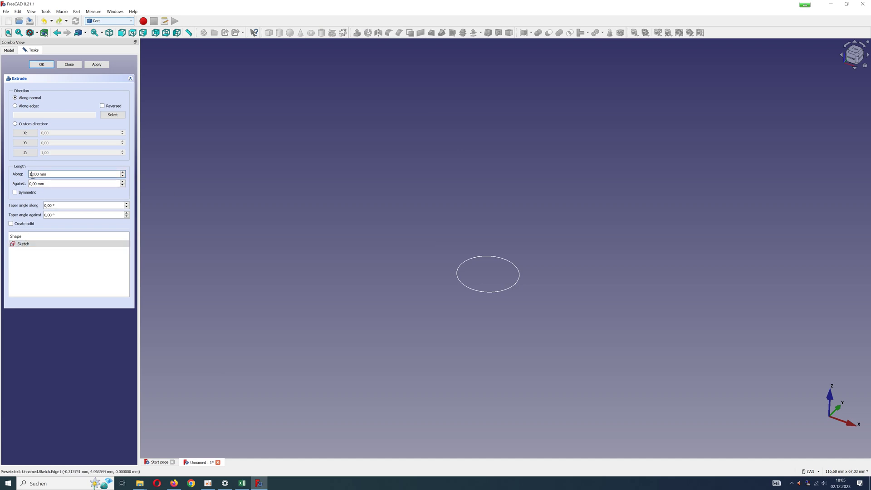
{"action": "double_click", "coordinate": [32, 175]}
{"action": "type", "text": "25"}
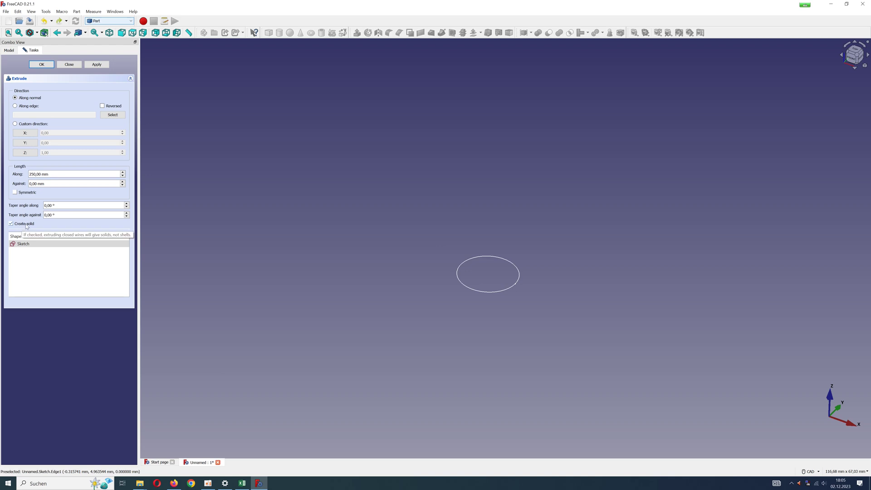
{"action": "left_click", "coordinate": [39, 66]}
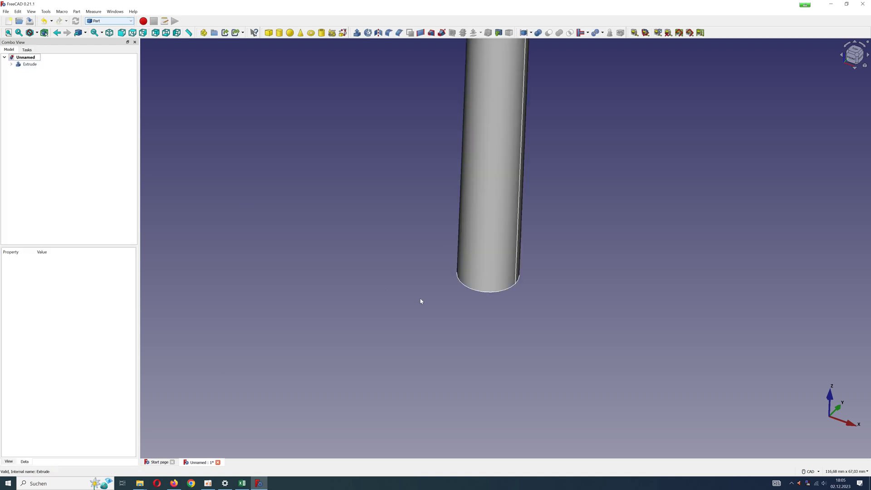
Switch to the CfdOF workbench and create a new CFD analysis for the extruded pipe
{"action": "scroll", "coordinate": [421, 301], "scroll_direction": "down", "scroll_amount": 8}
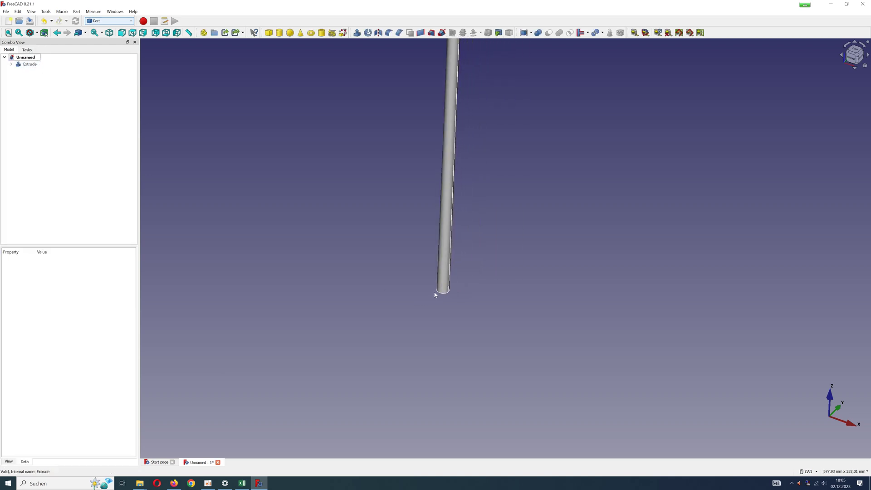
{"action": "scroll", "coordinate": [482, 195], "scroll_direction": "down", "scroll_amount": 3}
{"action": "middle_click_drag", "start_coordinate": [491, 189], "coordinate": [540, 168]}
{"action": "middle_click_drag", "start_coordinate": [517, 235], "coordinate": [506, 242]}
{"action": "scroll", "coordinate": [505, 243], "scroll_direction": "down", "scroll_amount": 2}
{"action": "scroll", "coordinate": [505, 242], "scroll_direction": "up", "scroll_amount": 5}
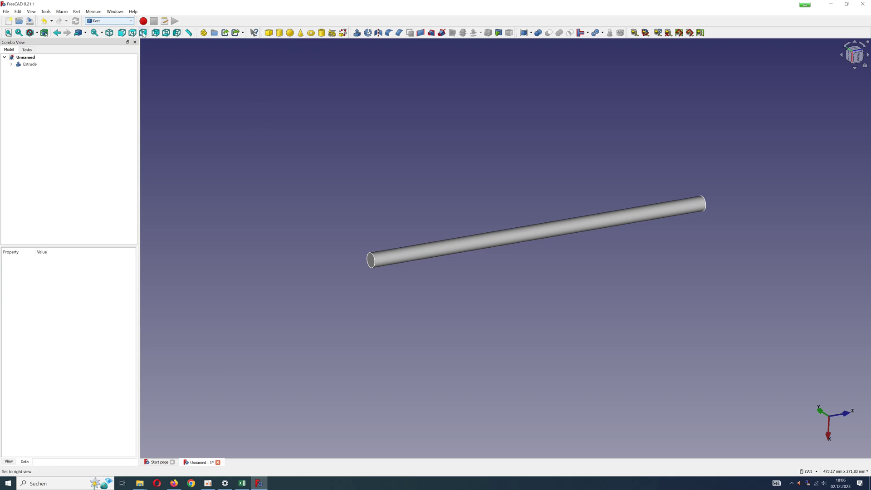
{"action": "left_click", "coordinate": [131, 22]}
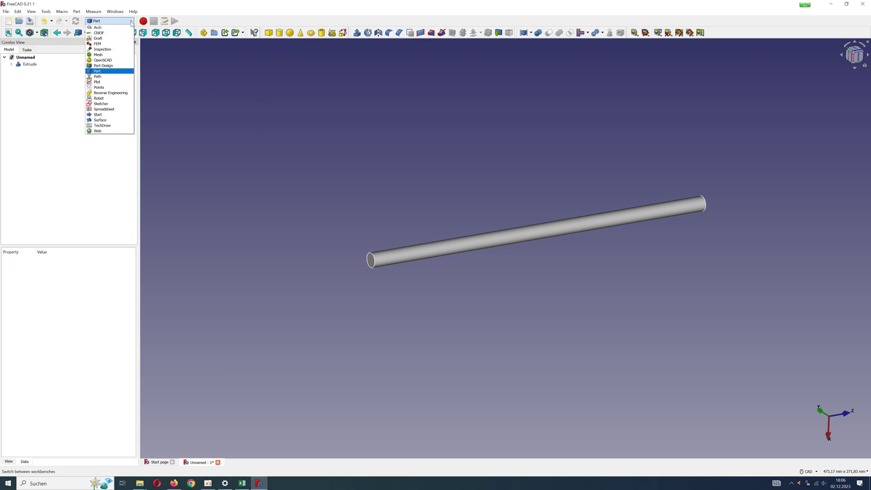
{"action": "left_click", "coordinate": [111, 33]}
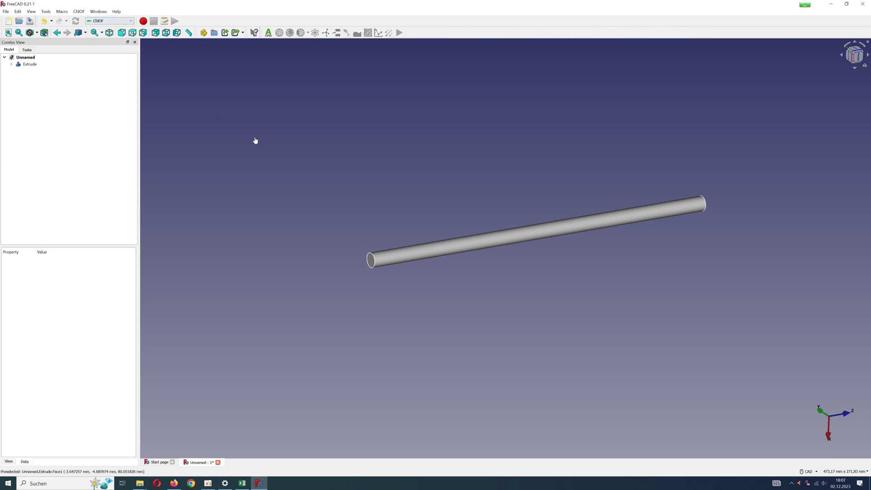
{"action": "left_click", "coordinate": [268, 34]}
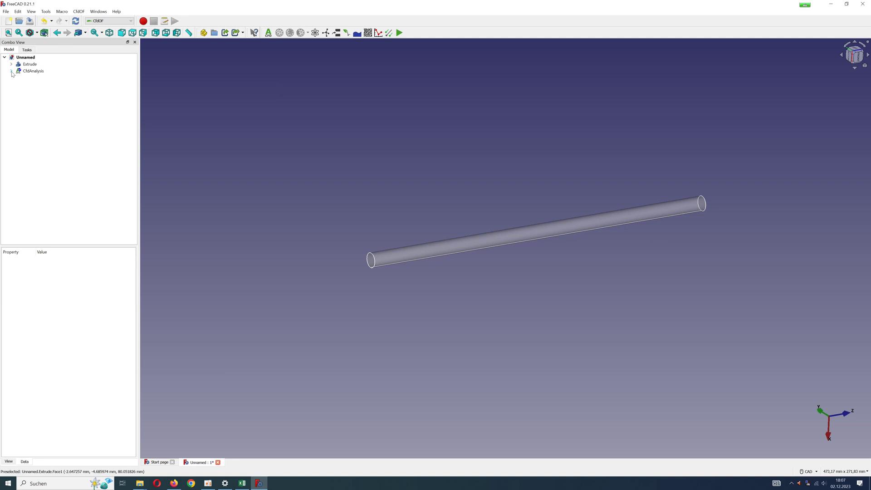
Set the physics model's turbulence to RANS, keeping the kOmegaSST model
{"action": "left_click", "coordinate": [11, 71]}
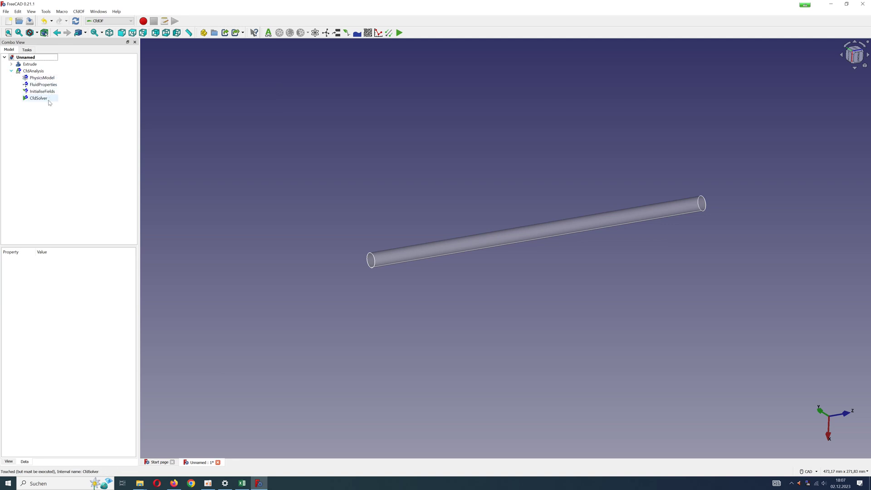
{"action": "left_click", "coordinate": [46, 78]}
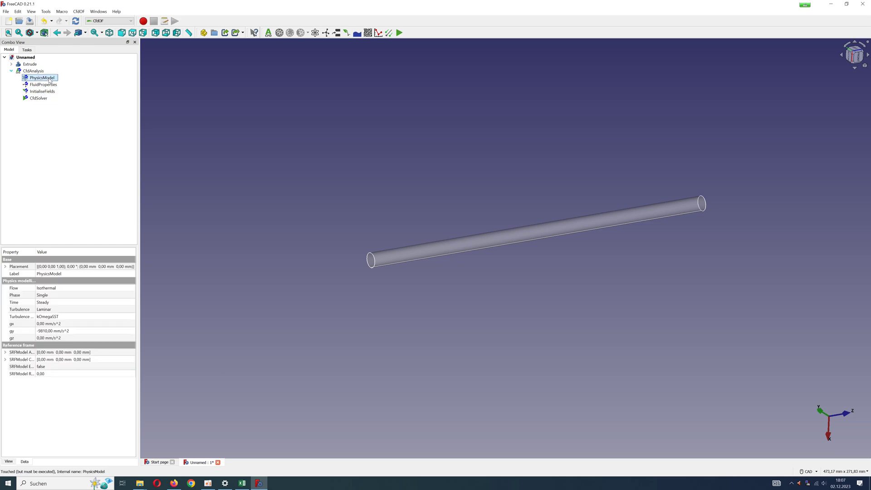
{"action": "double_click", "coordinate": [46, 78]}
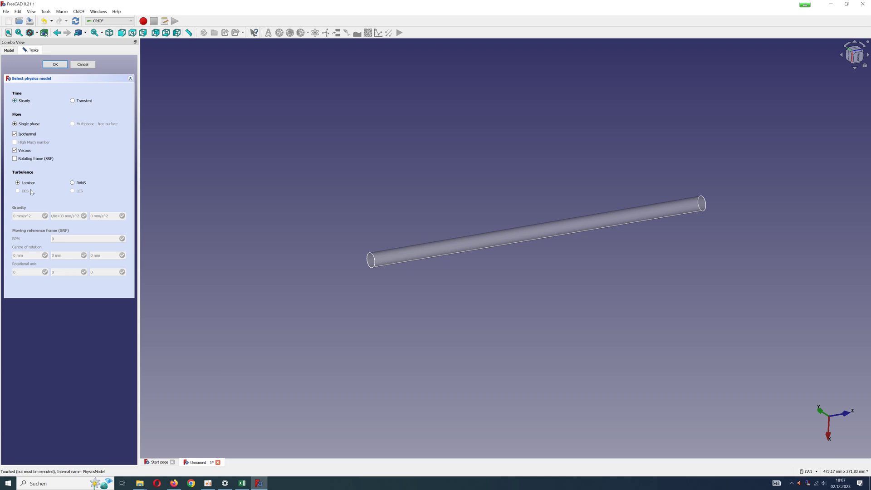
{"action": "left_click", "coordinate": [73, 183]}
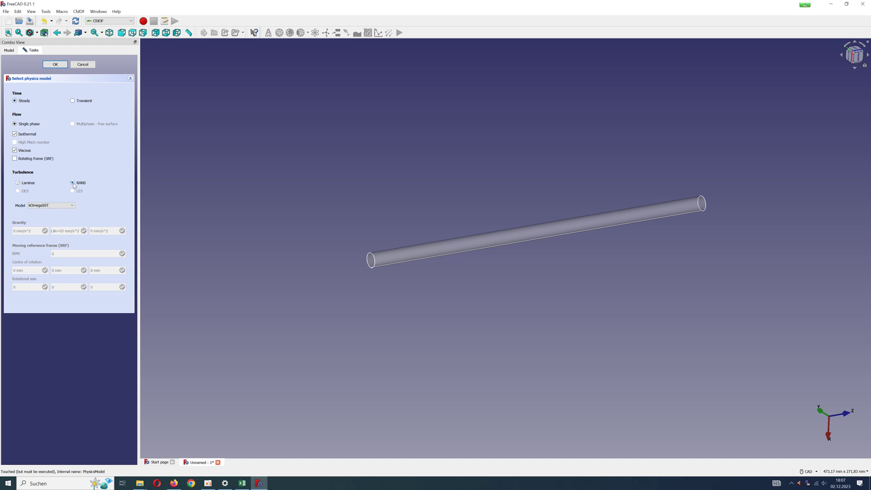
{"action": "left_click", "coordinate": [73, 206]}
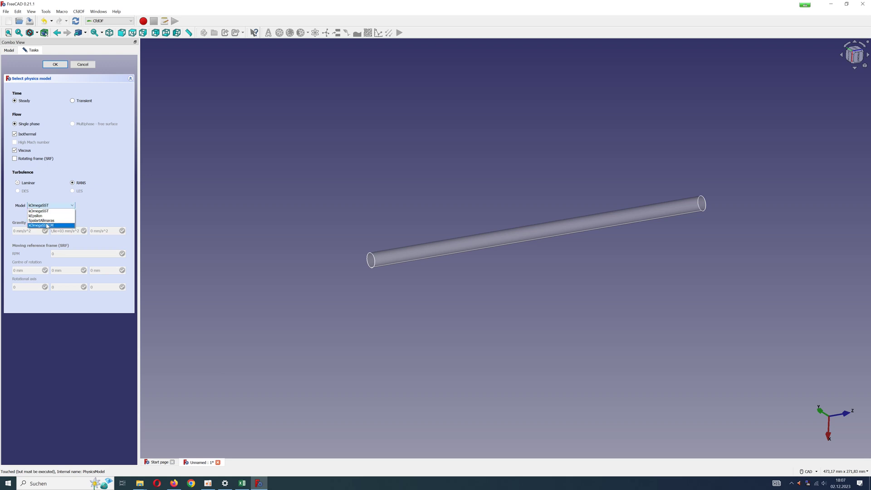
{"action": "left_click", "coordinate": [88, 204]}
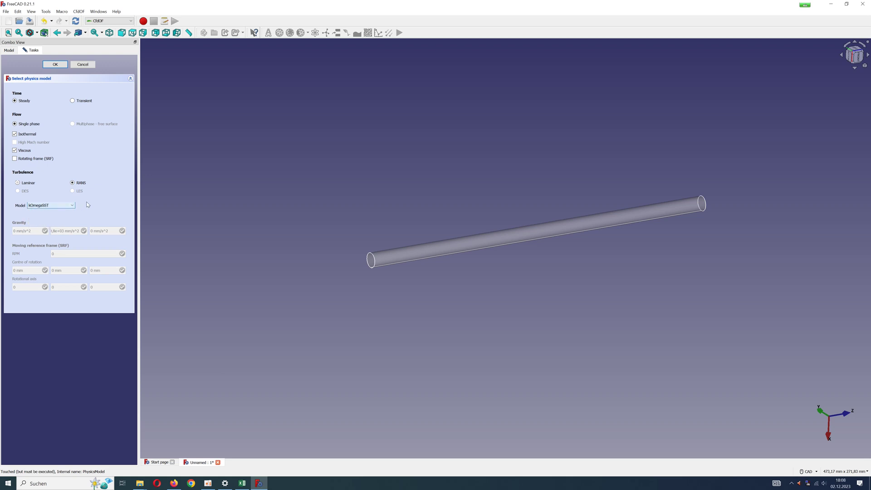
{"action": "left_click", "coordinate": [60, 67]}
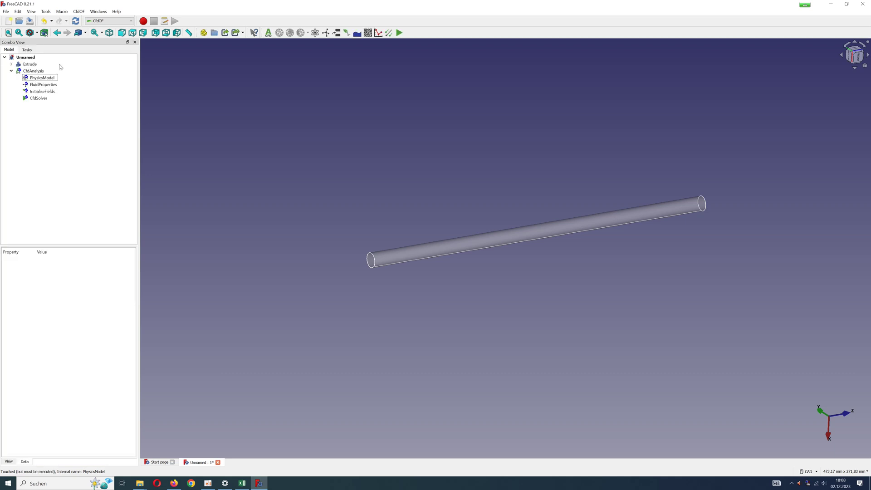
Assign the predefined Water material to the analysis's fluid properties
{"action": "left_click", "coordinate": [46, 85]}
{"action": "double_click", "coordinate": [45, 86]}
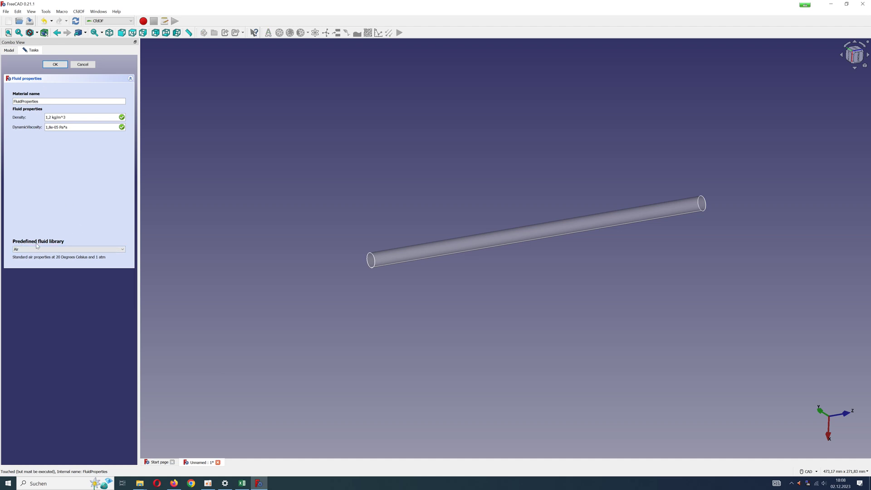
{"action": "left_click", "coordinate": [121, 250]}
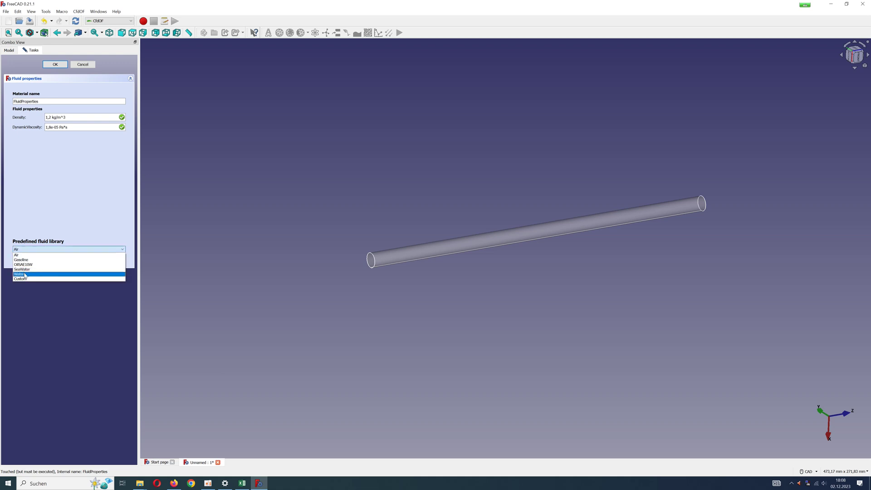
{"action": "left_click", "coordinate": [44, 275]}
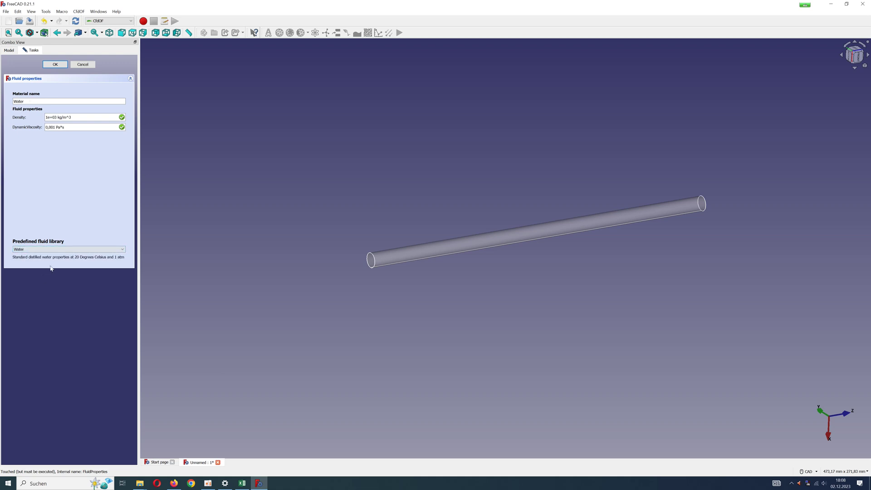
{"action": "left_click", "coordinate": [55, 65]}
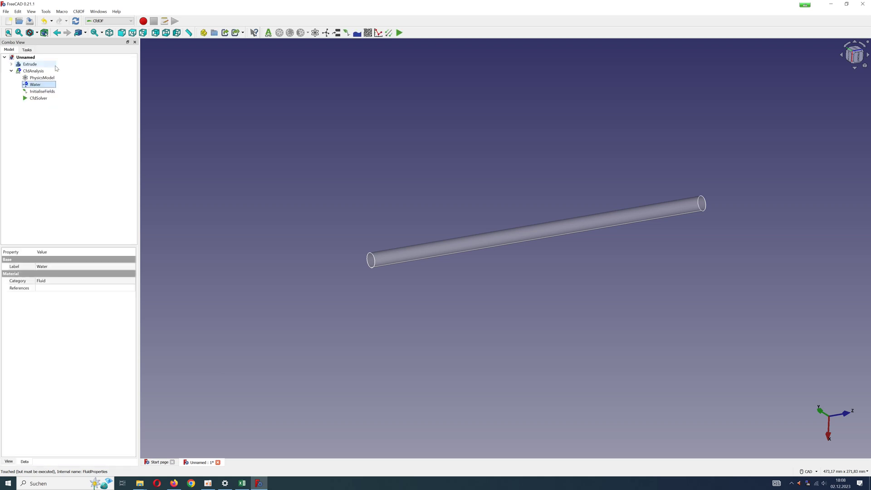
Set the pressure initialisation of the flow field to Potential flow
{"action": "left_click", "coordinate": [53, 93]}
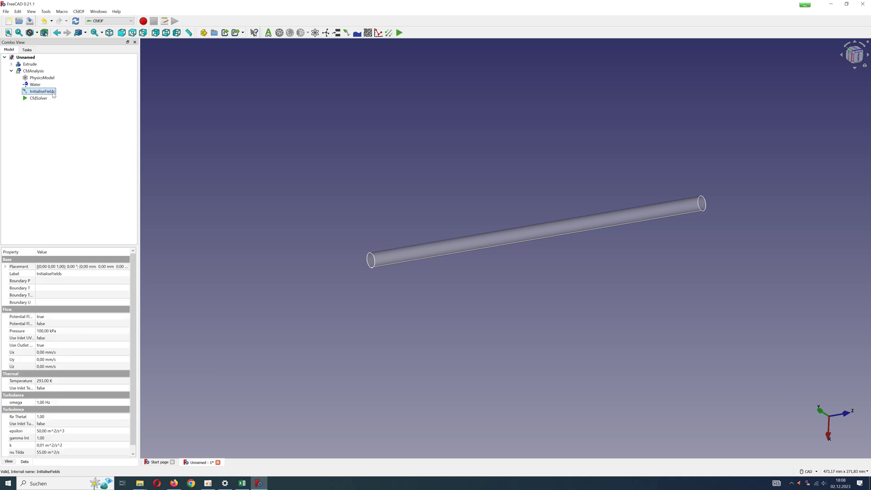
{"action": "double_click", "coordinate": [53, 93]}
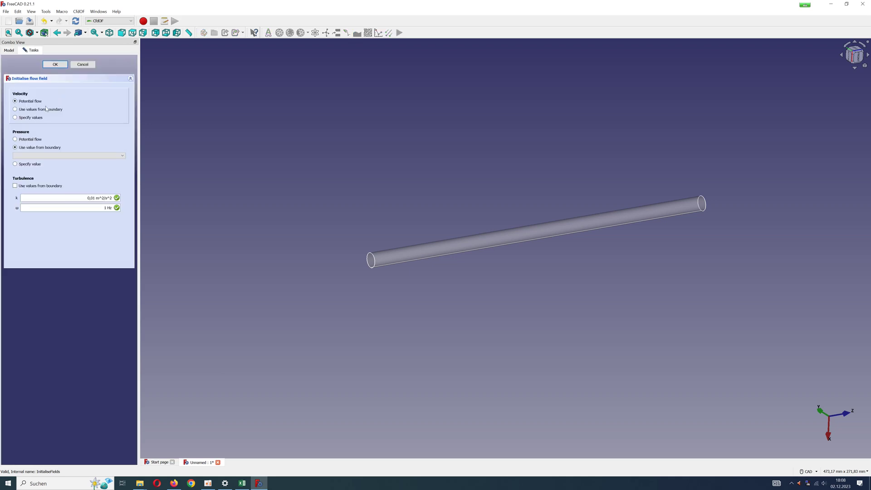
{"action": "left_click", "coordinate": [33, 140]}
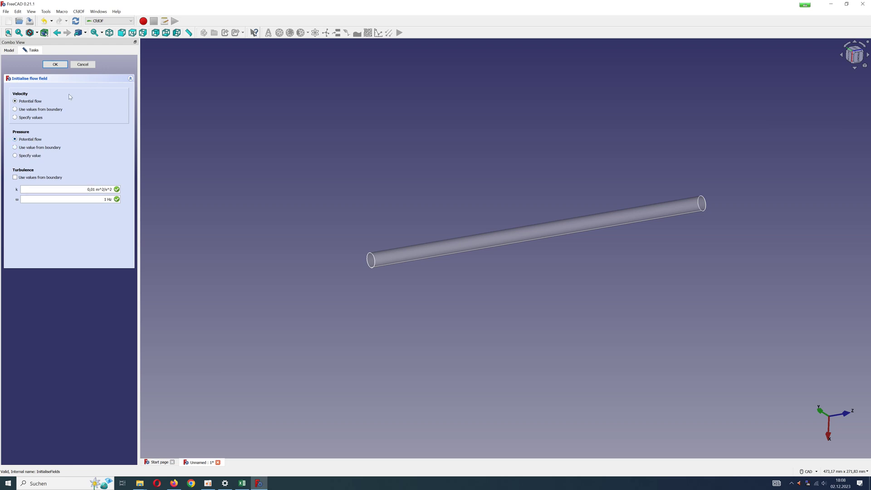
{"action": "left_click", "coordinate": [61, 68]}
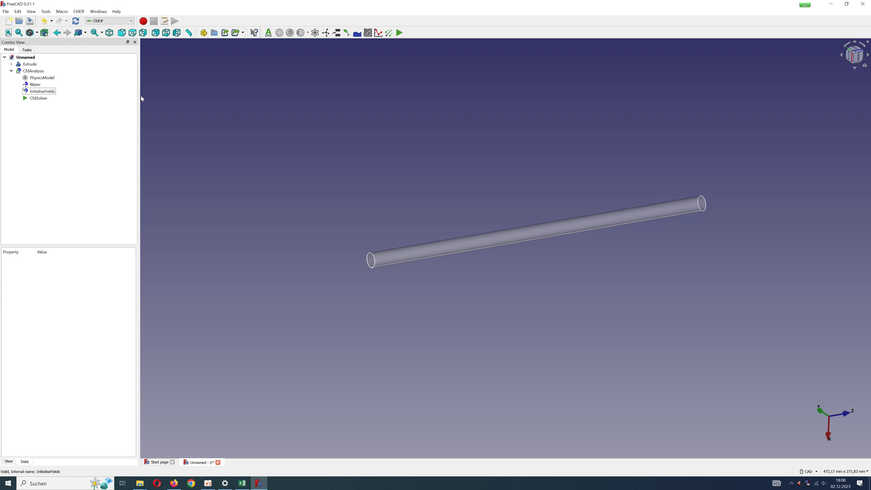
Create an Inlet boundary condition with uniform velocity on the pipe's end face at Z = 0
{"action": "left_click", "coordinate": [337, 33]}
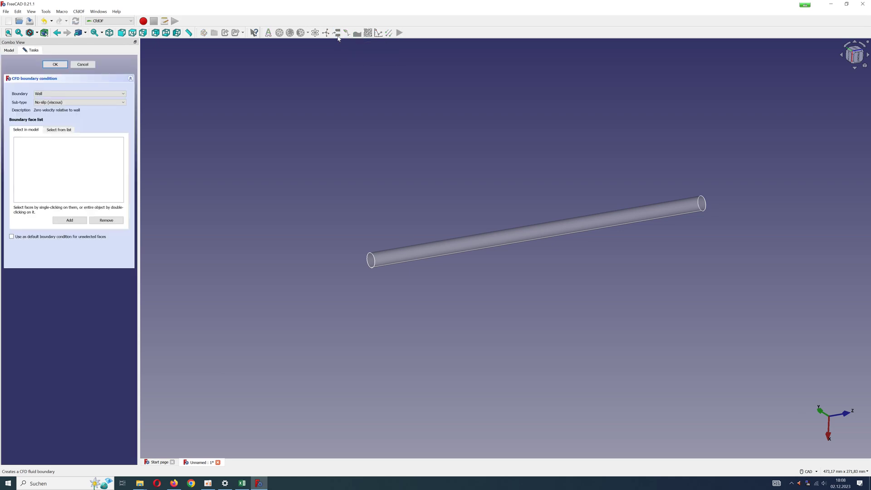
{"action": "left_click", "coordinate": [123, 94]}
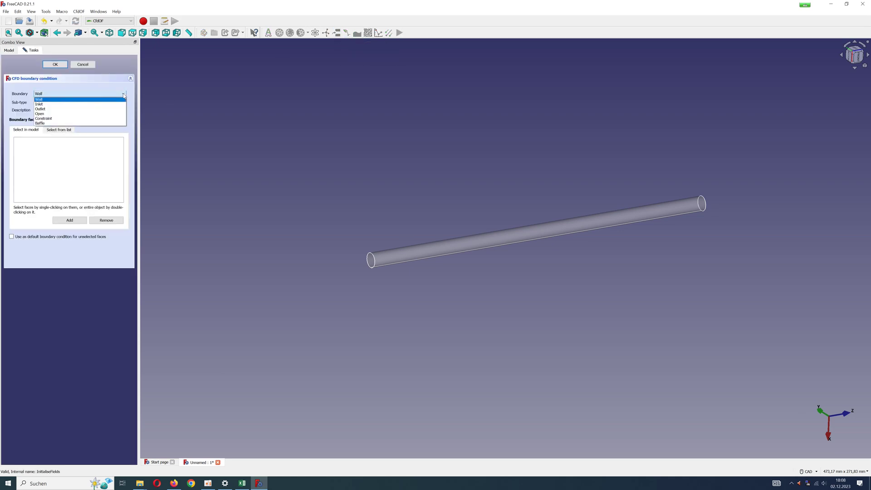
{"action": "left_click", "coordinate": [49, 105]}
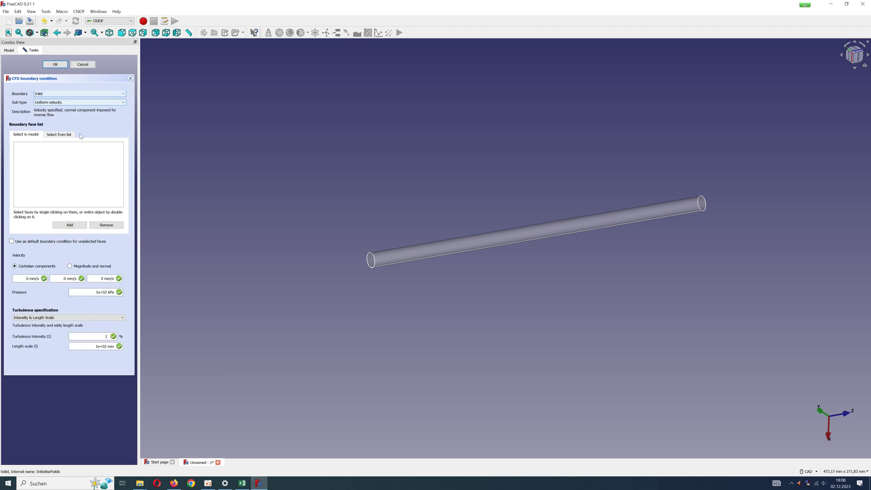
{"action": "left_click", "coordinate": [371, 261]}
{"action": "scroll", "coordinate": [365, 261], "scroll_direction": "down", "scroll_amount": 3}
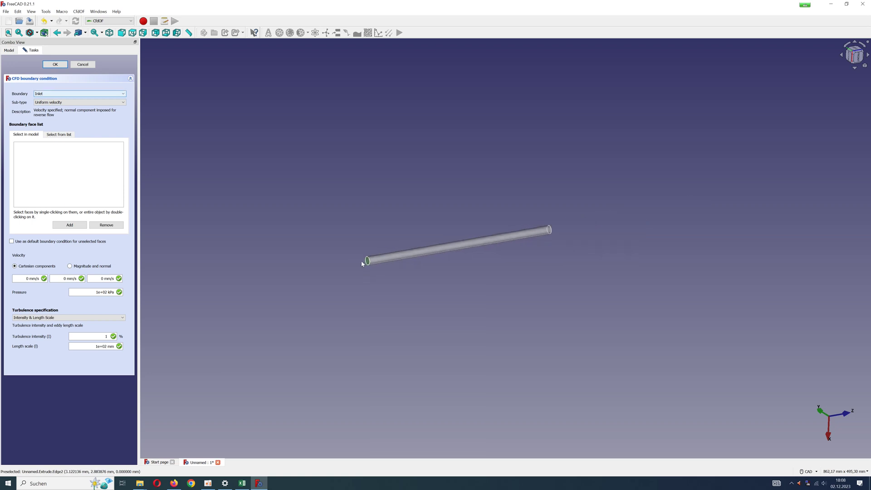
{"action": "scroll", "coordinate": [361, 260], "scroll_direction": "up", "scroll_amount": 3}
{"action": "scroll", "coordinate": [363, 259], "scroll_direction": "up", "scroll_amount": 5}
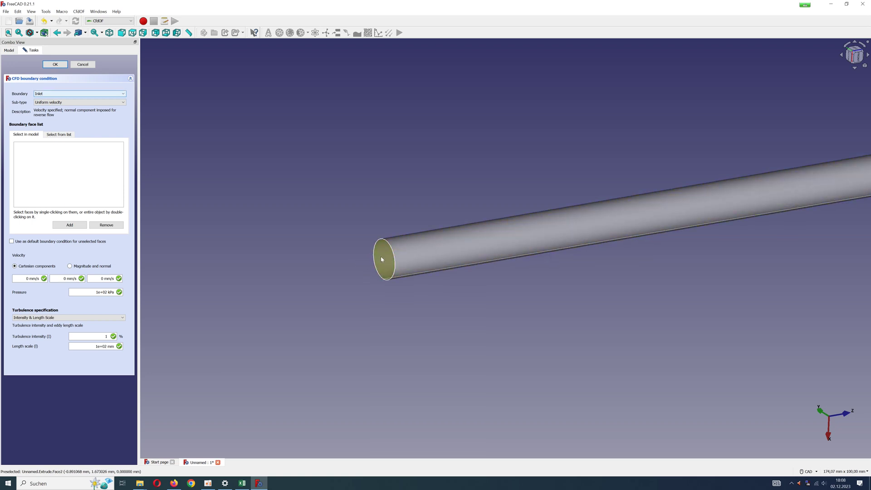
{"action": "left_click", "coordinate": [70, 225]}
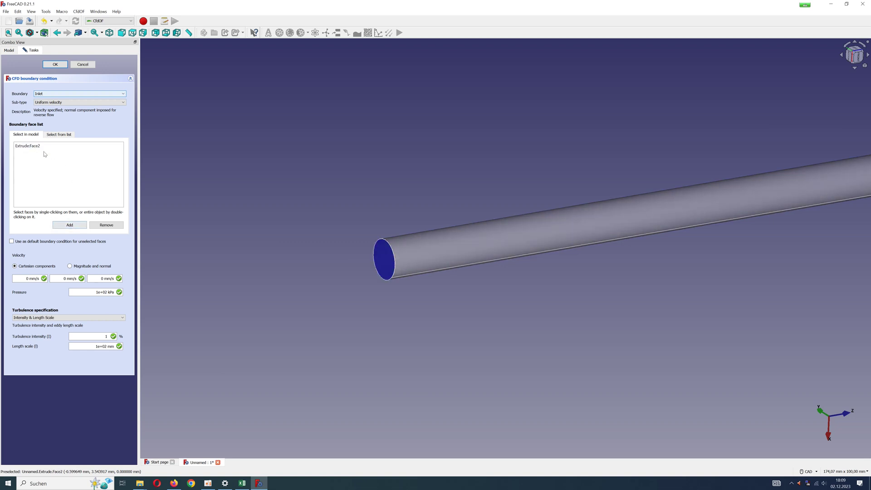
Set the inlet's Cartesian velocity to 17683.9 mm/s in Z and accept the boundary condition
{"action": "left_click", "coordinate": [124, 104]}
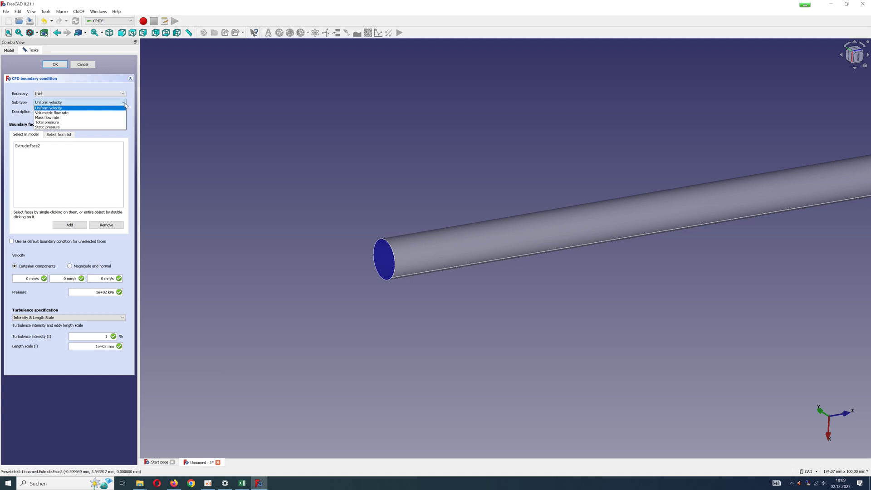
{"action": "left_click", "coordinate": [124, 105]}
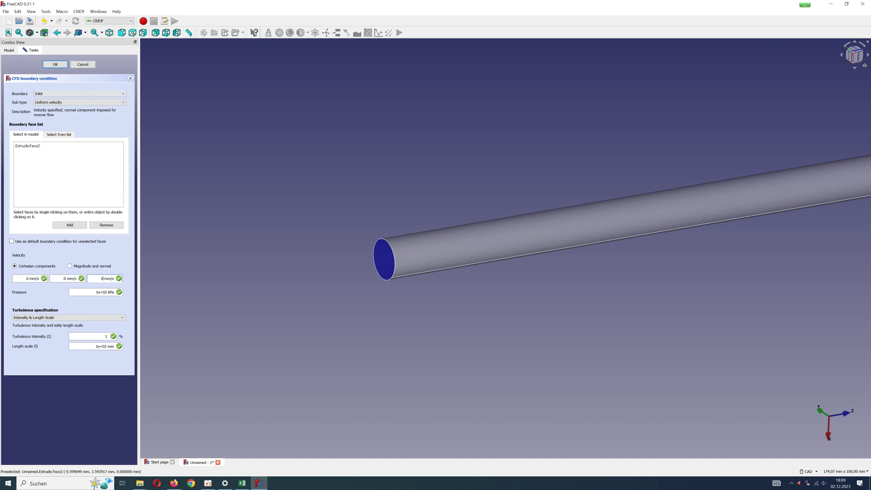
{"action": "left_click", "coordinate": [241, 483]}
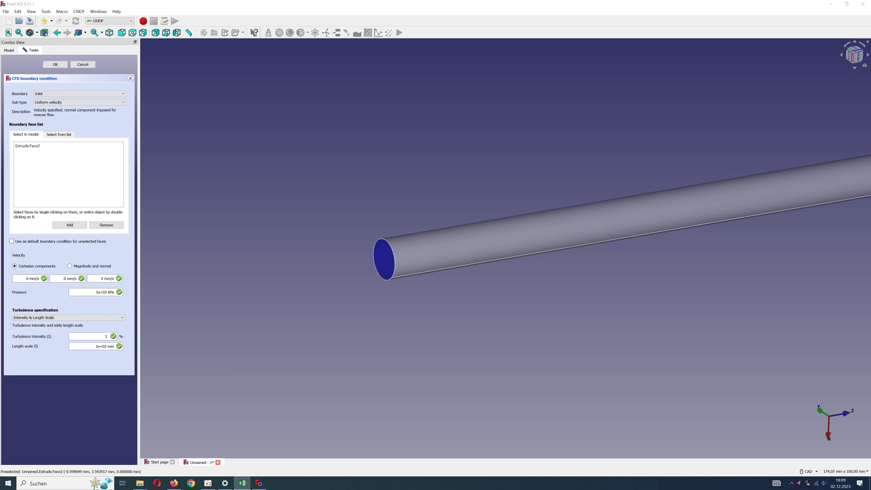
{"action": "left_click", "coordinate": [105, 287]}
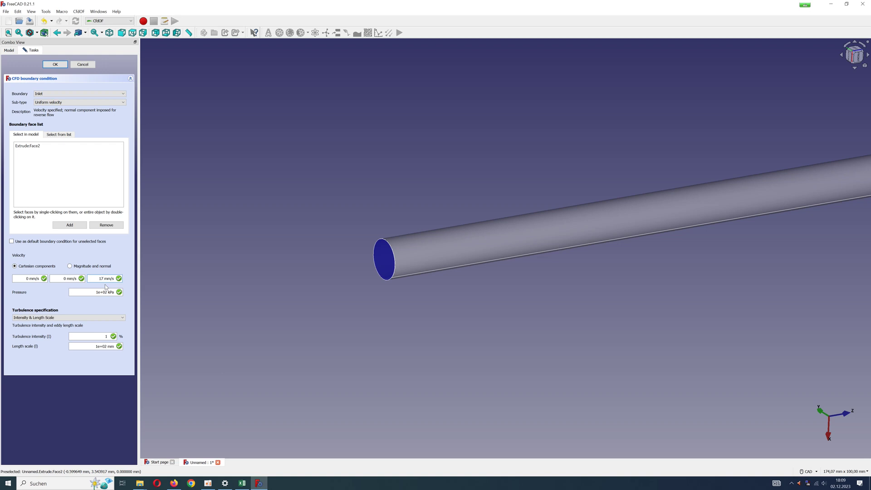
{"action": "type", "text": "683,9"}
{"action": "key", "text": "Return"}
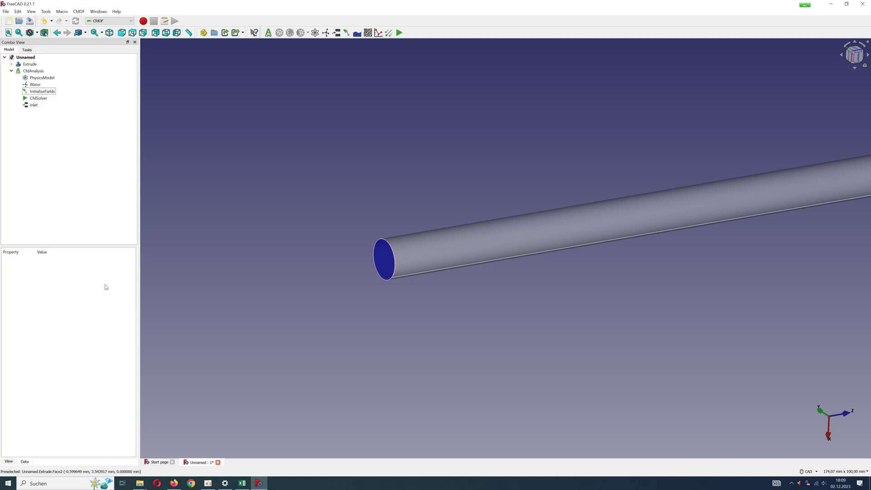
Set the pressure property of the inlet boundary to 0
{"action": "left_click", "coordinate": [37, 107]}
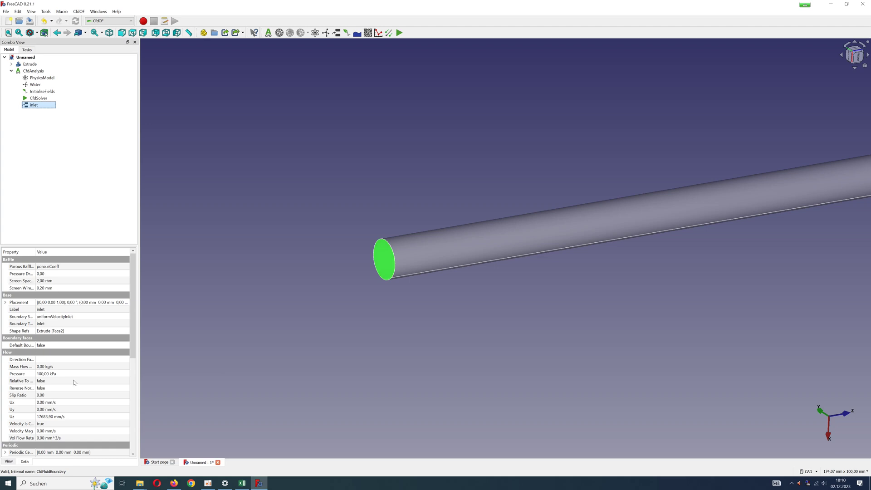
{"action": "left_click", "coordinate": [60, 375]}
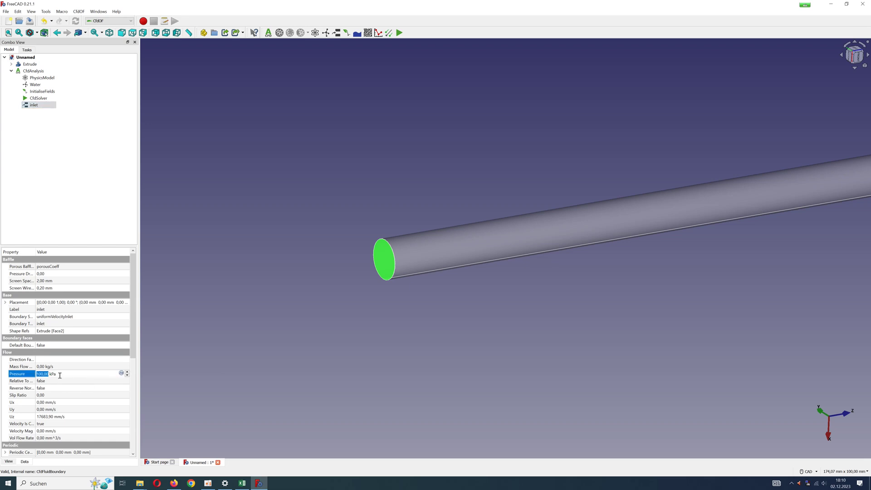
{"action": "type", "text": "0"}
{"action": "key", "text": "Return"}
{"action": "scroll", "coordinate": [65, 408], "scroll_direction": "down", "scroll_amount": 1}
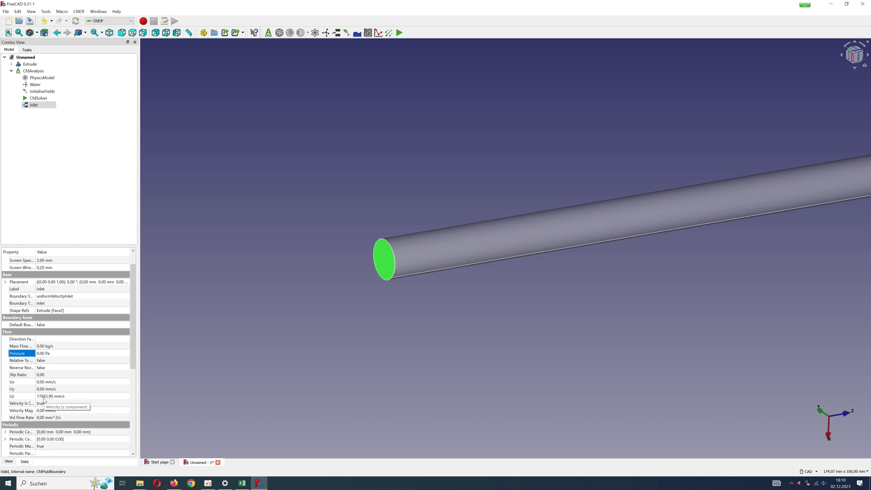
Create an Open boundary condition with ambient pressure on the pipe's opposite end face at Z = 250 mm
{"action": "left_click", "coordinate": [268, 332]}
{"action": "left_click", "coordinate": [337, 33]}
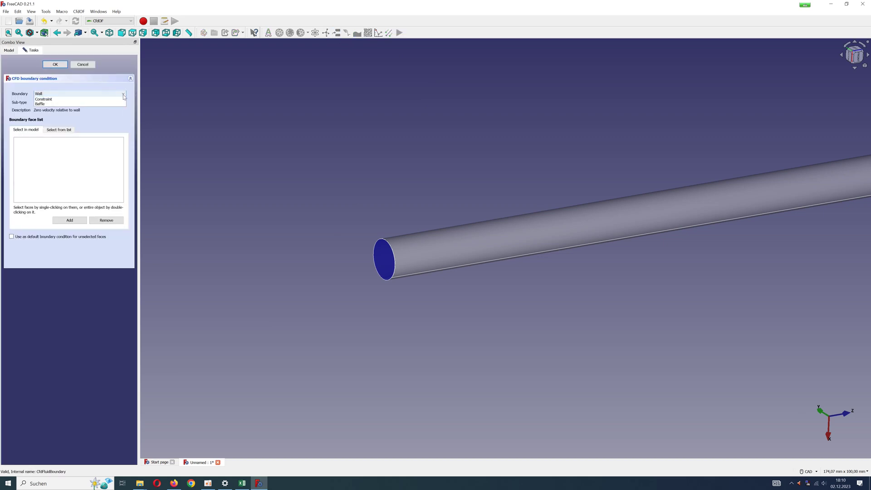
{"action": "left_click", "coordinate": [122, 93]}
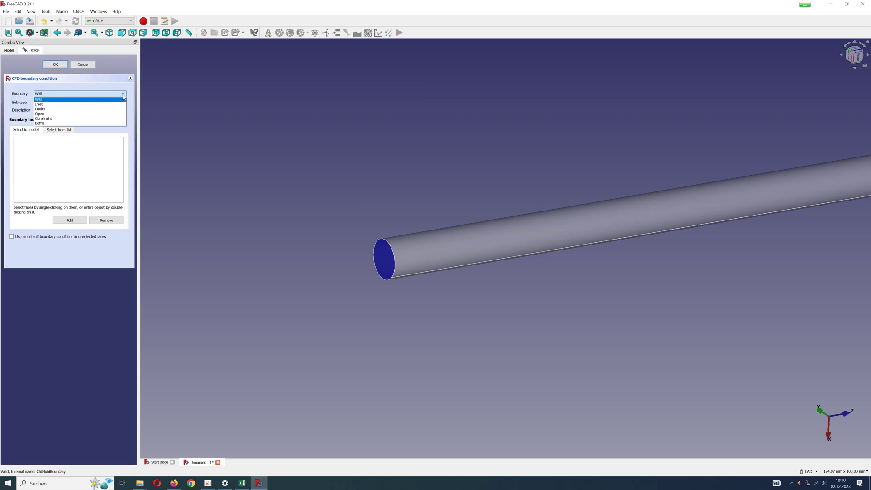
{"action": "left_click", "coordinate": [45, 114]}
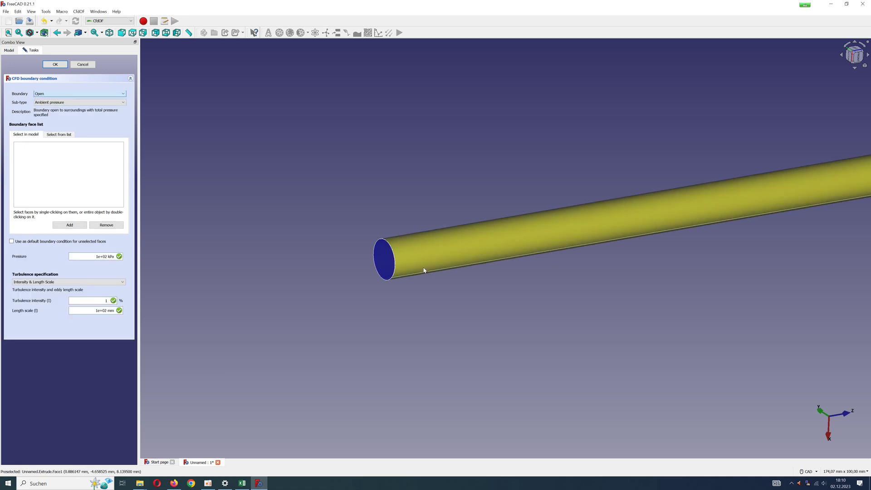
{"action": "scroll", "coordinate": [423, 283], "scroll_direction": "down", "scroll_amount": 2}
{"action": "scroll", "coordinate": [423, 283], "scroll_direction": "down", "scroll_amount": 5}
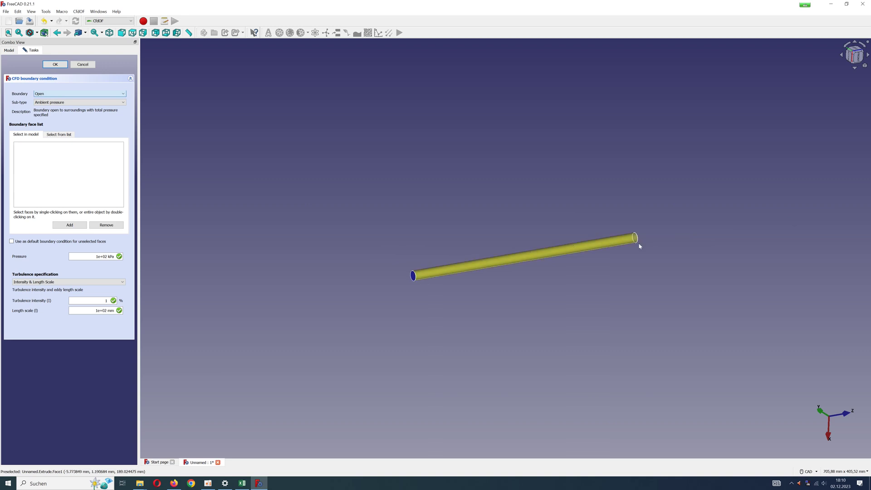
{"action": "middle_click_drag", "start_coordinate": [540, 254], "coordinate": [681, 227]}
{"action": "scroll", "coordinate": [680, 229], "scroll_direction": "up", "scroll_amount": 3}
{"action": "scroll", "coordinate": [679, 230], "scroll_direction": "up", "scroll_amount": 3}
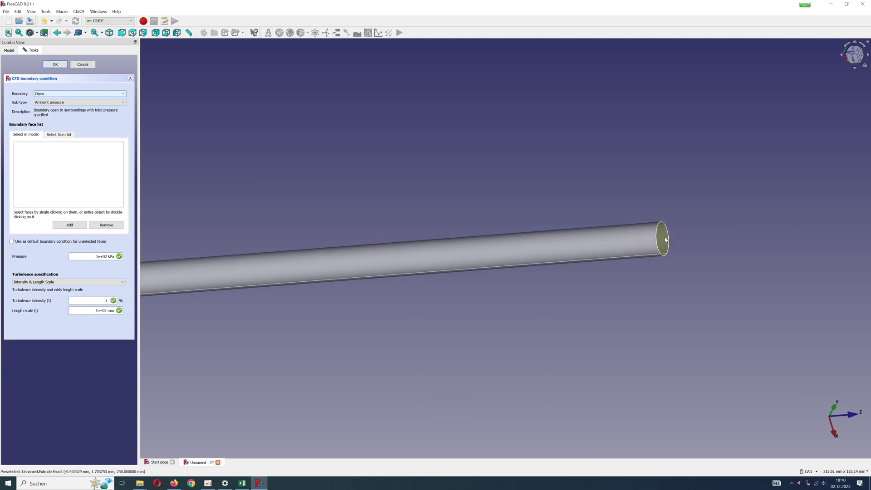
{"action": "left_click", "coordinate": [71, 225]}
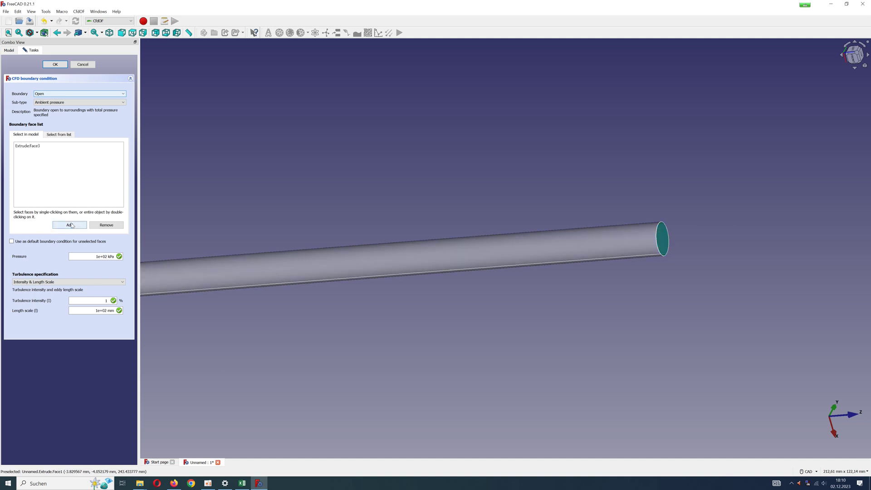
Set the open boundary's pressure to 0, accept it, and check its flow properties
{"action": "triple_click", "coordinate": [103, 258]}
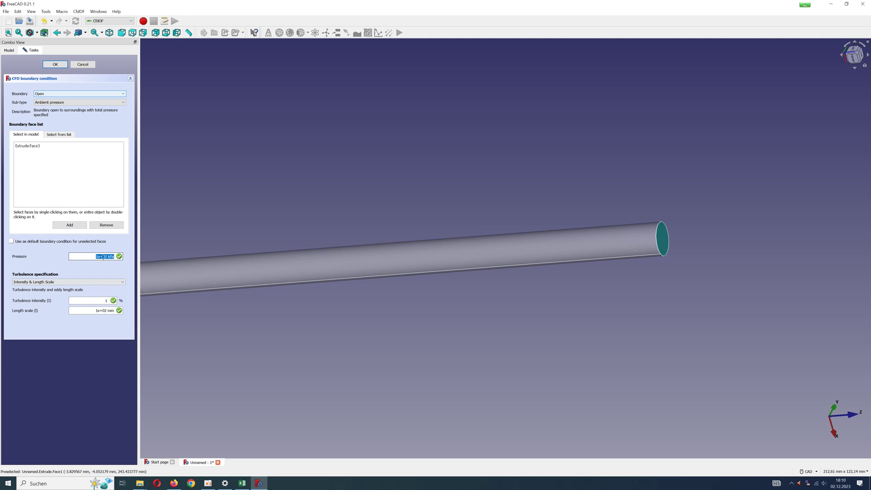
{"action": "type", "text": "0"}
{"action": "key", "text": "Return"}
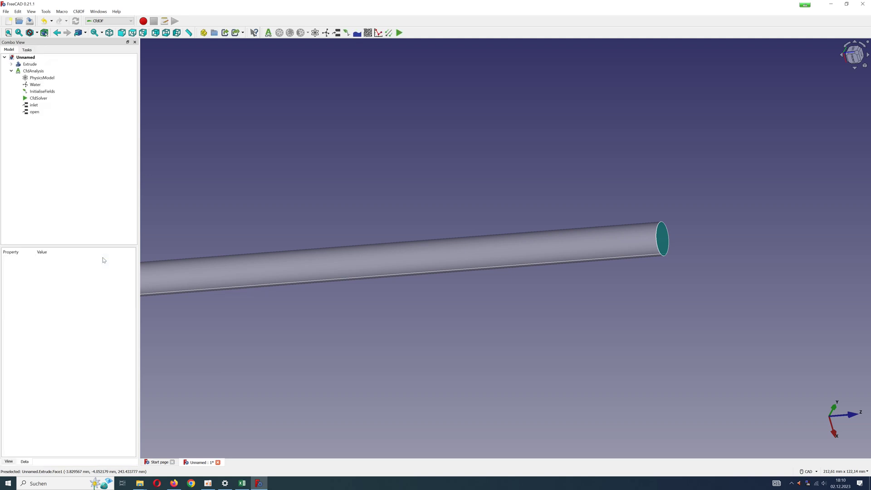
{"action": "left_click", "coordinate": [38, 113]}
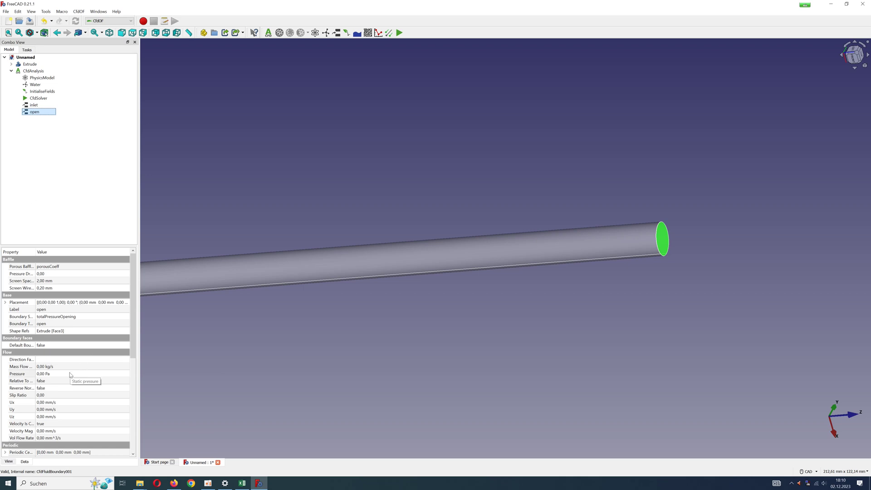
{"action": "scroll", "coordinate": [70, 376], "scroll_direction": "down", "scroll_amount": 1}
{"action": "scroll", "coordinate": [70, 376], "scroll_direction": "down", "scroll_amount": 2}
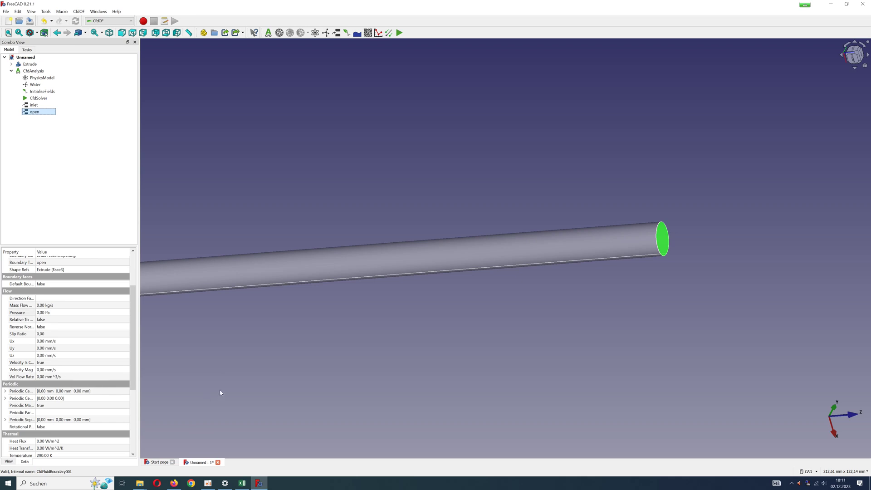
Create a no-slip (viscous) Wall boundary condition on the pipe's cylindrical face
{"action": "middle_click_drag", "start_coordinate": [305, 135], "coordinate": [356, 113]}
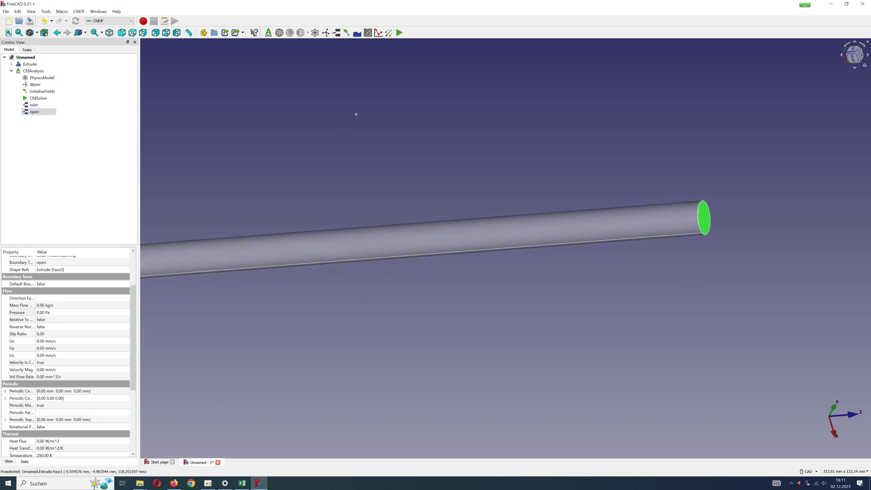
{"action": "left_click", "coordinate": [337, 32]}
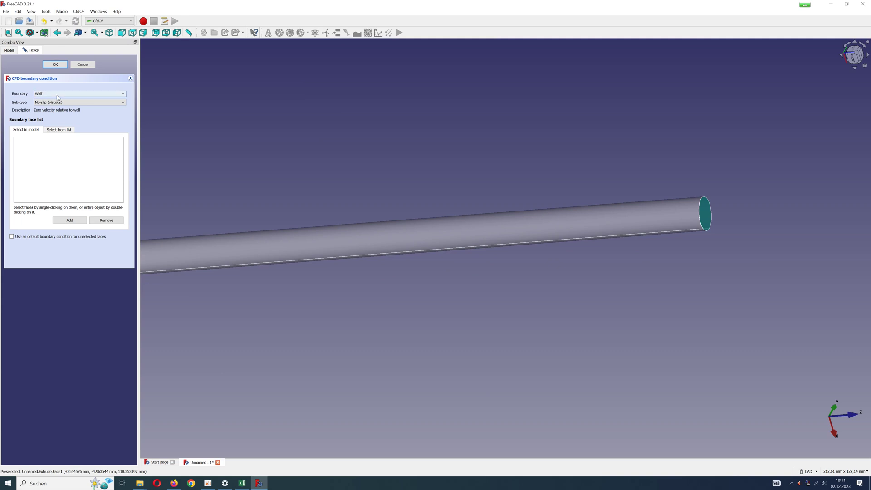
{"action": "left_click", "coordinate": [254, 261]}
{"action": "scroll", "coordinate": [272, 270], "scroll_direction": "down", "scroll_amount": 2}
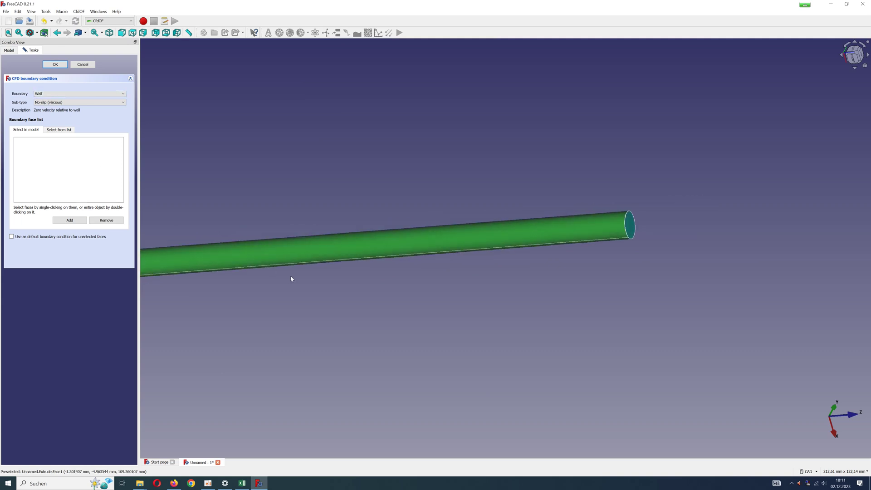
{"action": "left_click", "coordinate": [66, 221]}
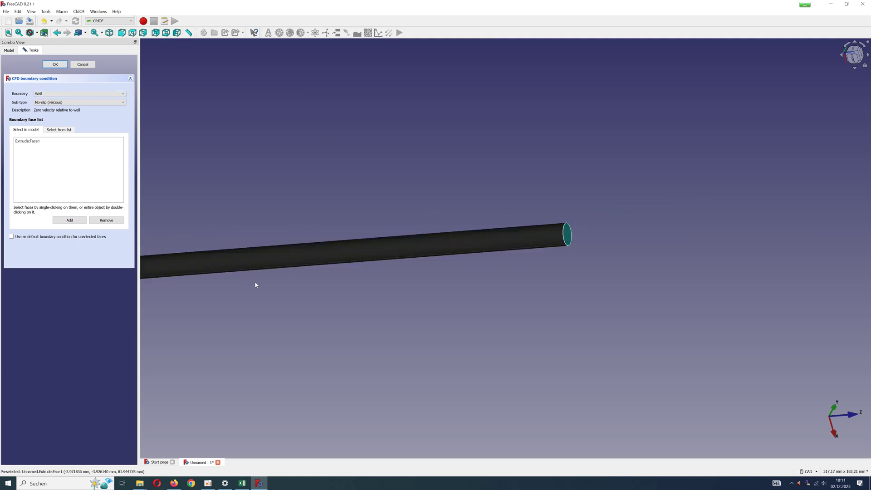
{"action": "scroll", "coordinate": [252, 286], "scroll_direction": "down", "scroll_amount": 2}
{"action": "left_click", "coordinate": [55, 65]}
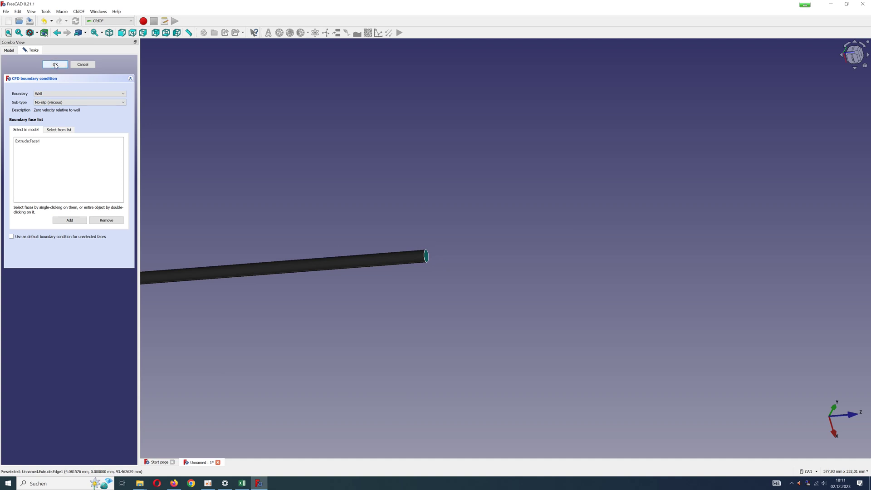
Set the pressure property of the wall boundary to 0 kPa, then select the open boundary to review its properties
{"action": "left_click", "coordinate": [34, 119]}
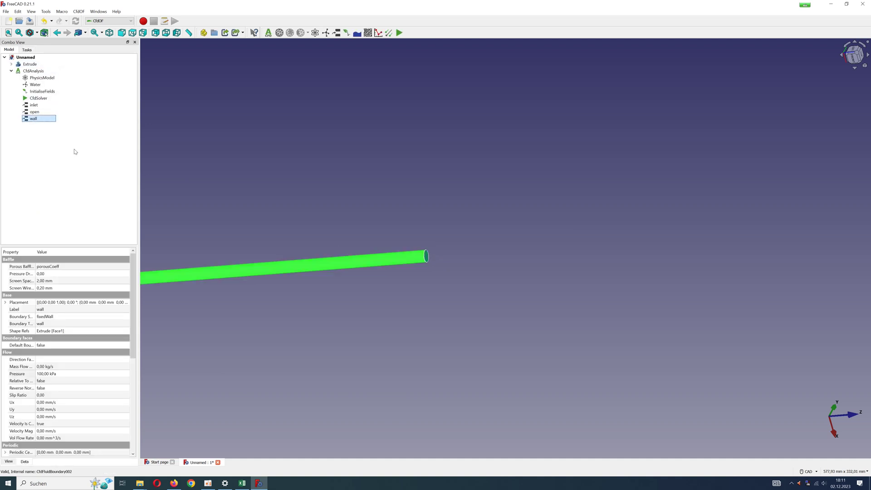
{"action": "scroll", "coordinate": [217, 218], "scroll_direction": "up", "scroll_amount": 2}
{"action": "scroll", "coordinate": [255, 240], "scroll_direction": "down", "scroll_amount": 1}
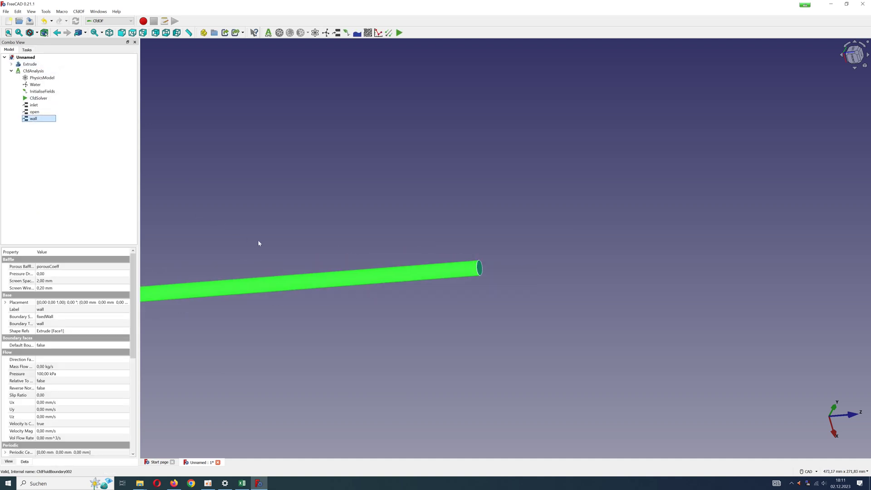
{"action": "middle_click_drag", "start_coordinate": [258, 239], "coordinate": [507, 306]}
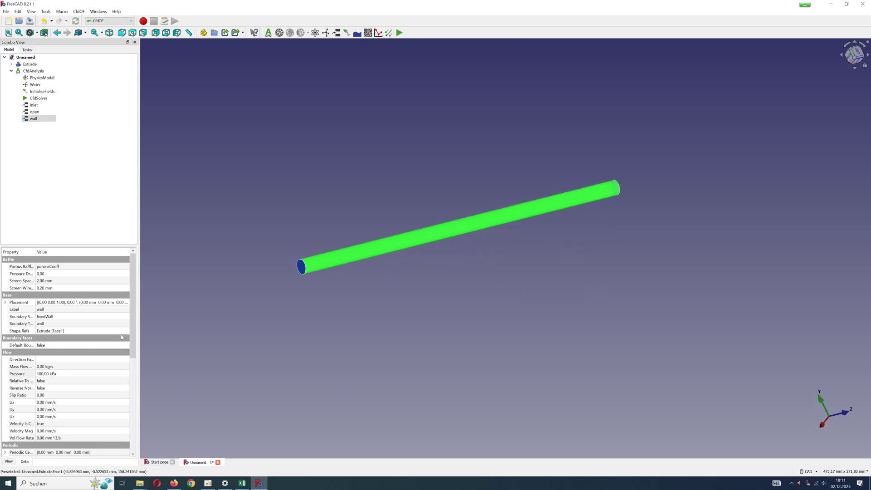
{"action": "left_click", "coordinate": [44, 374]}
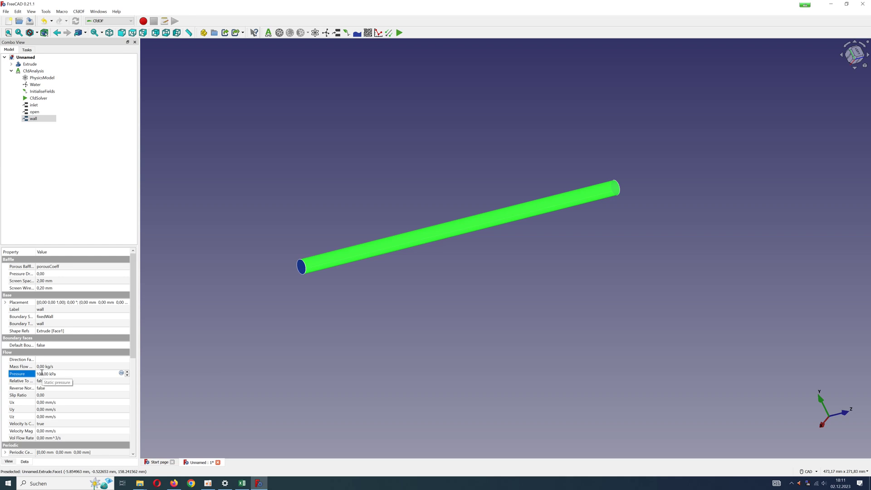
{"action": "key", "text": "BackSpace"}
{"action": "key", "text": "BackSpace"}
{"action": "key", "text": "BackSpace"}
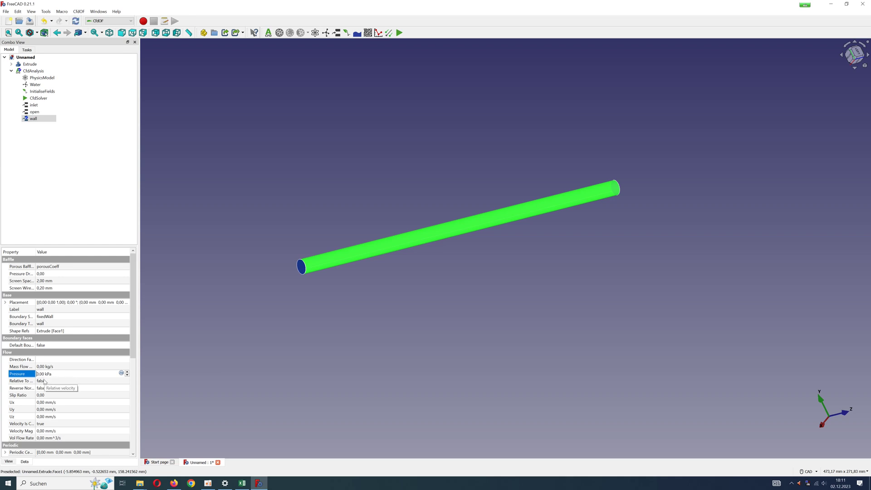
{"action": "key", "text": "Return"}
{"action": "left_click", "coordinate": [38, 113]}
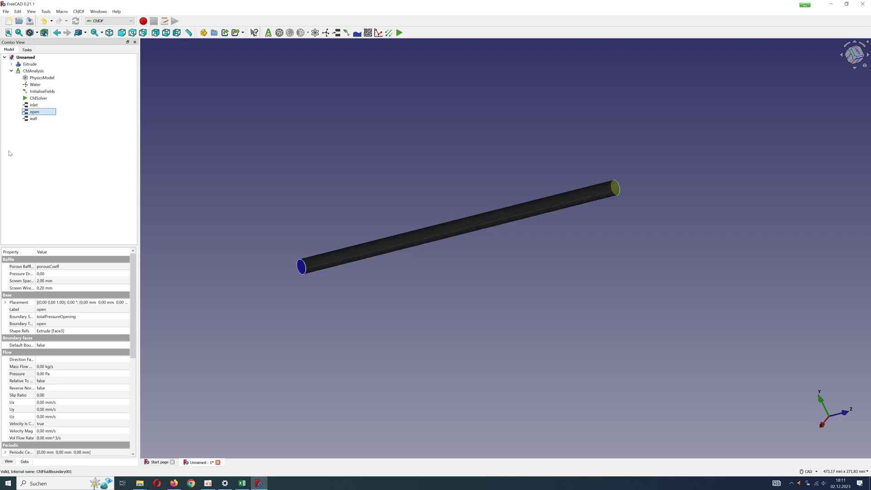
Check which boundary subtypes are available for the open boundary, without changing the selection
{"action": "left_click", "coordinate": [84, 317]}
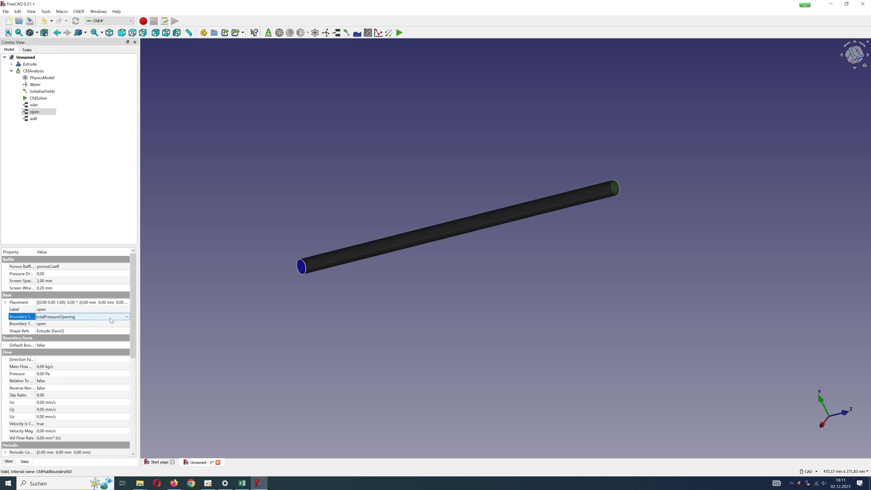
{"action": "left_click", "coordinate": [127, 317]}
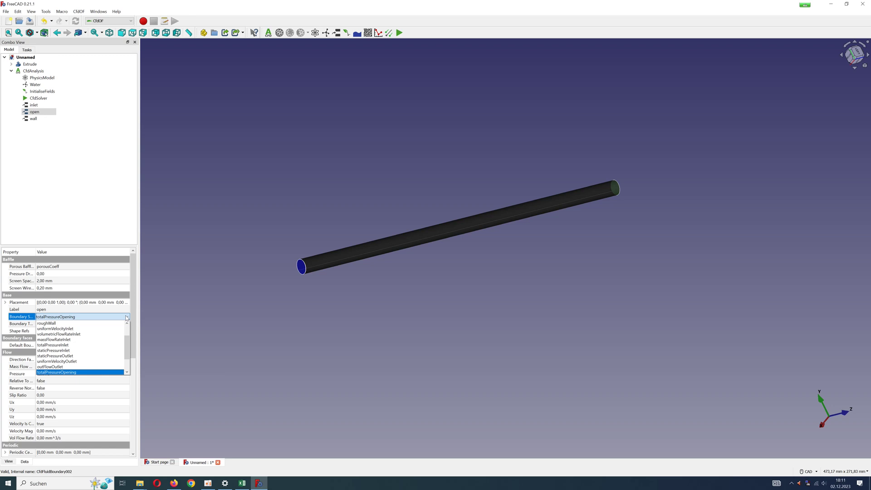
{"action": "left_click", "coordinate": [188, 327]}
{"action": "left_click", "coordinate": [188, 326]}
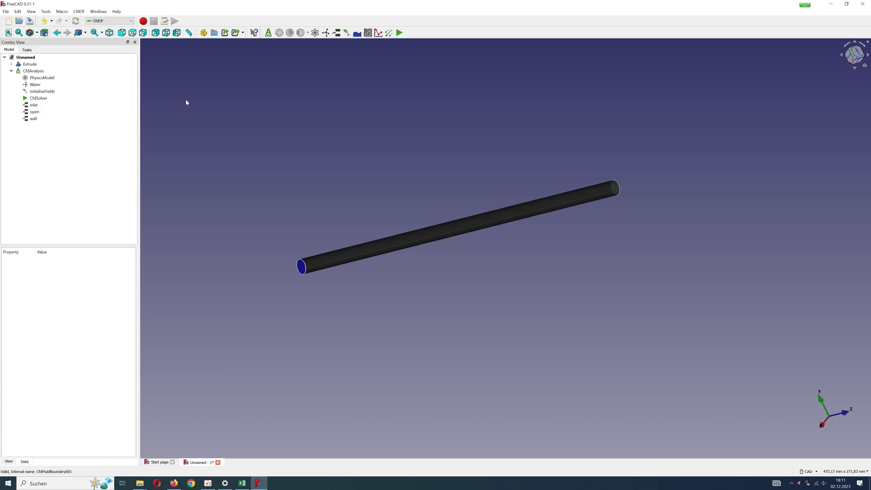
Create a cfMesh CFD mesh of the extruded pipe with 0.7 mm base element size, write the mesh case and run the mesher
{"action": "left_click", "coordinate": [317, 259]}
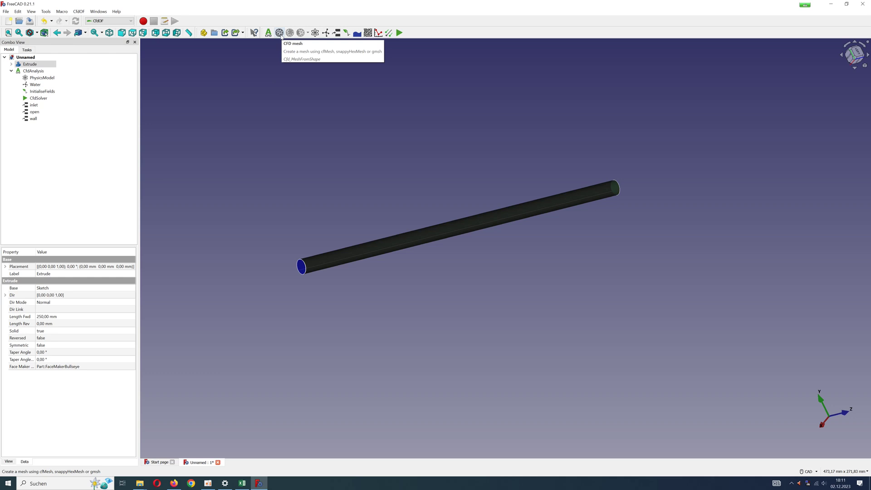
{"action": "left_click", "coordinate": [280, 33]}
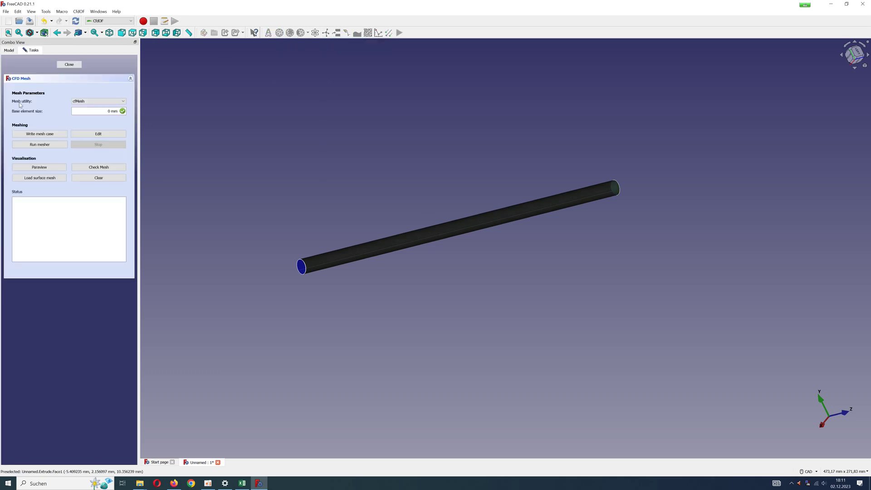
{"action": "left_click", "coordinate": [111, 111]}
{"action": "type", "text": ",7"}
{"action": "left_click", "coordinate": [47, 135]}
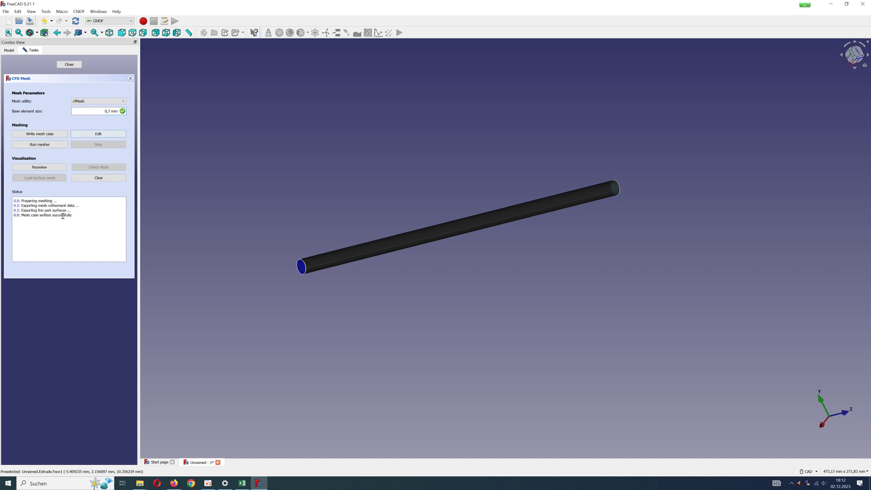
{"action": "left_click", "coordinate": [47, 145]}
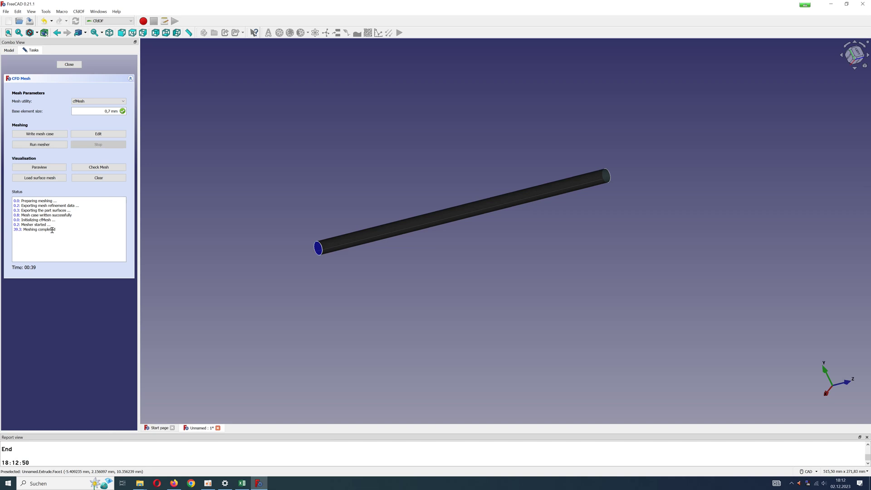
Load the pipe's surface mesh, inspect it at the inlet end and close the mesh settings
{"action": "left_click", "coordinate": [53, 178]}
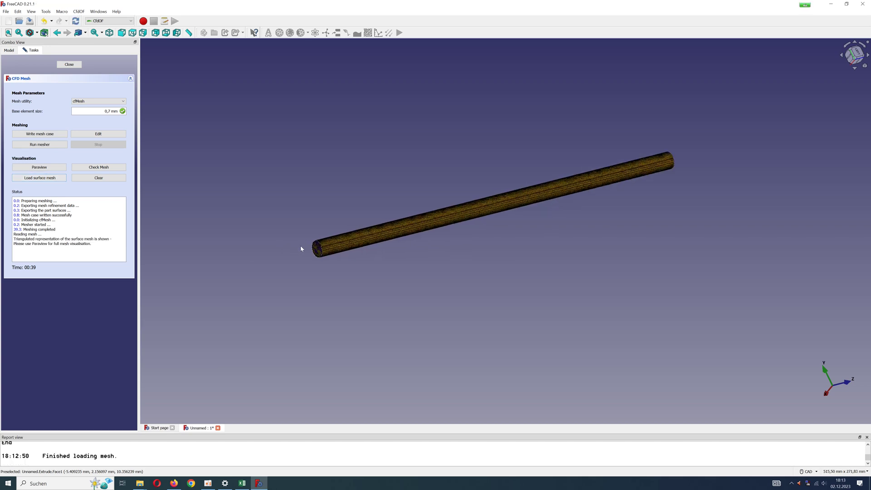
{"action": "scroll", "coordinate": [301, 248], "scroll_direction": "up", "scroll_amount": 6}
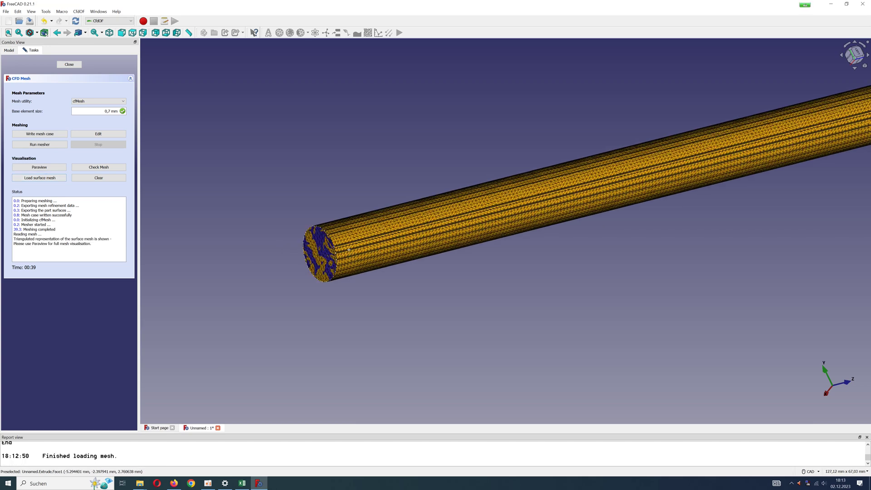
{"action": "middle_click_drag", "start_coordinate": [349, 250], "coordinate": [371, 247]}
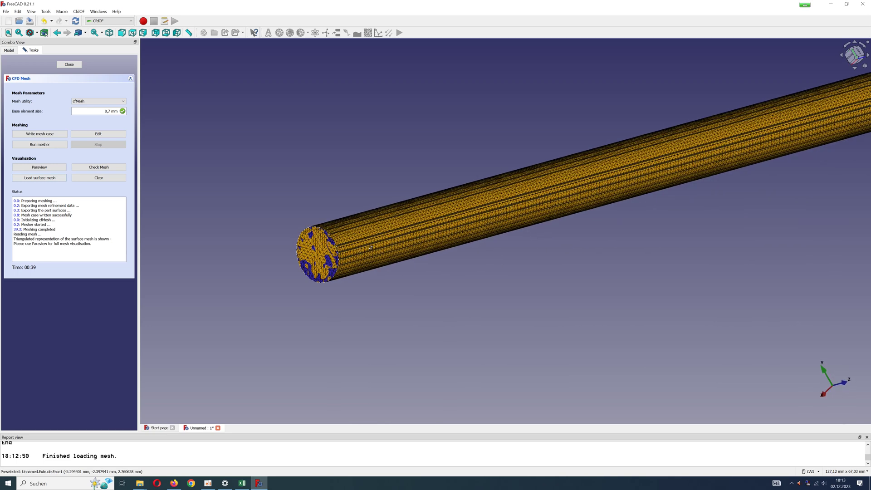
{"action": "scroll", "coordinate": [370, 247], "scroll_direction": "down", "scroll_amount": 3}
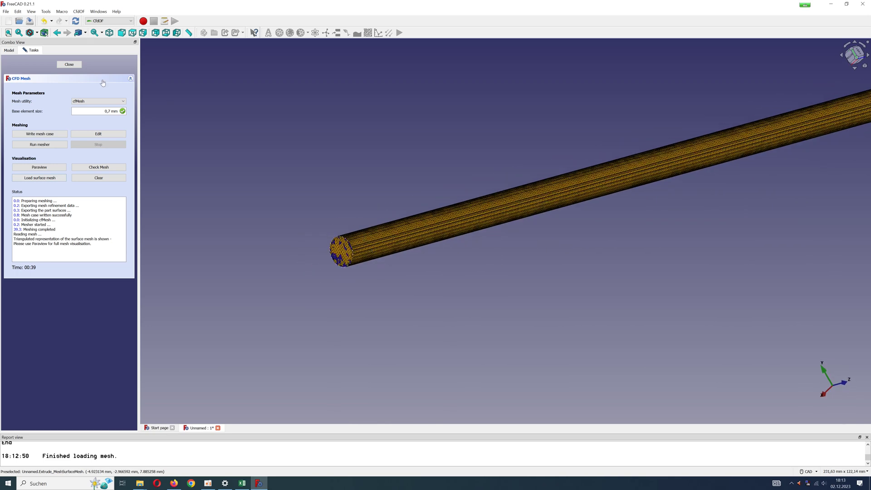
{"action": "left_click", "coordinate": [68, 64]}
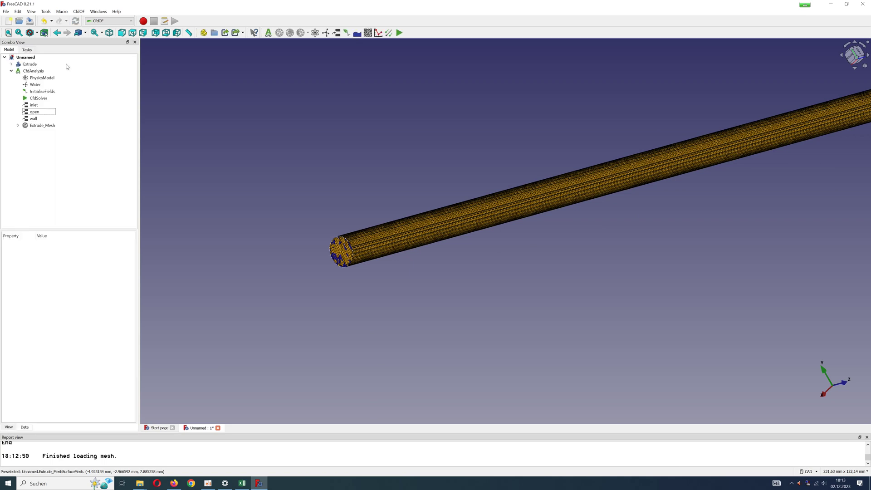
Write the CfdSolver case, run the solver and enlarge the report view
{"action": "double_click", "coordinate": [38, 98]}
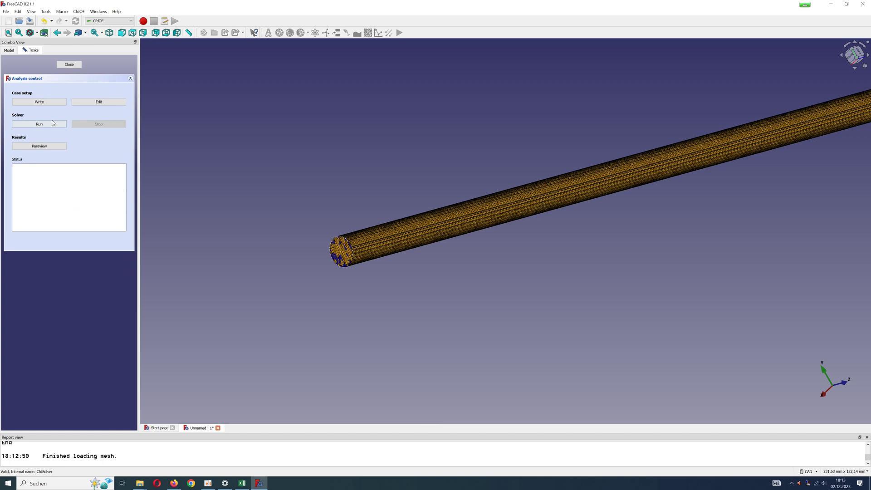
{"action": "left_click", "coordinate": [69, 65]}
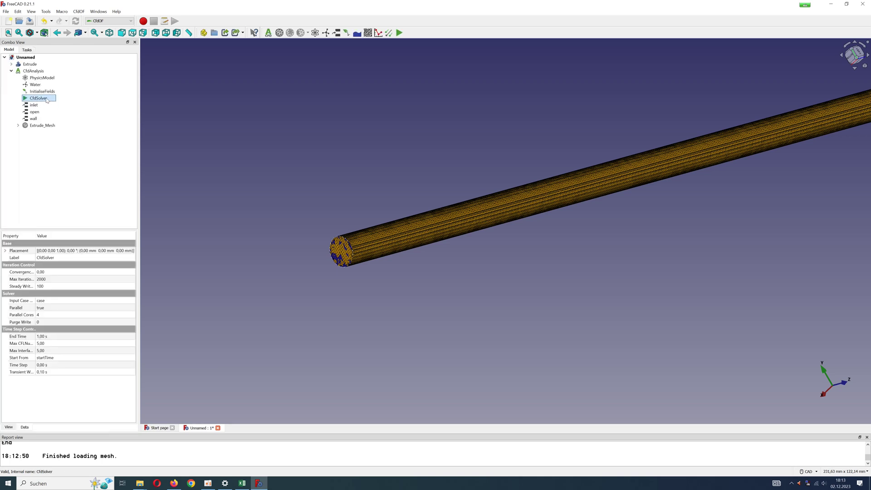
{"action": "double_click", "coordinate": [47, 100]}
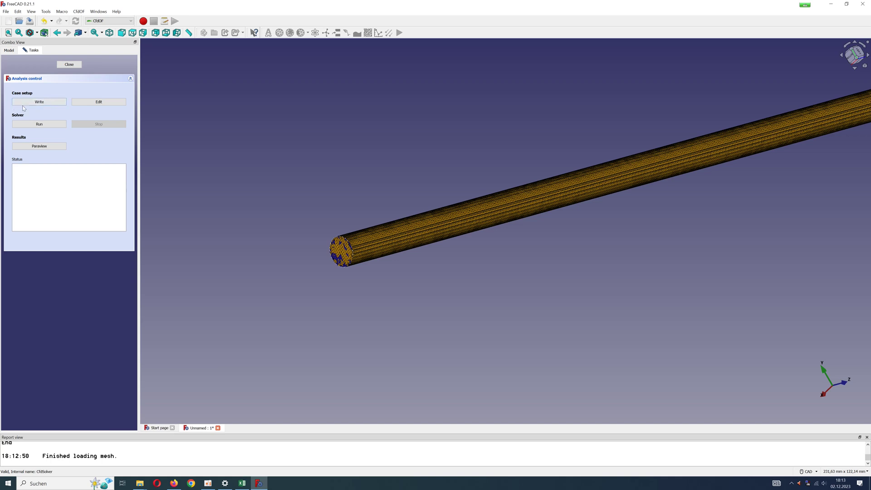
{"action": "left_click", "coordinate": [46, 103]}
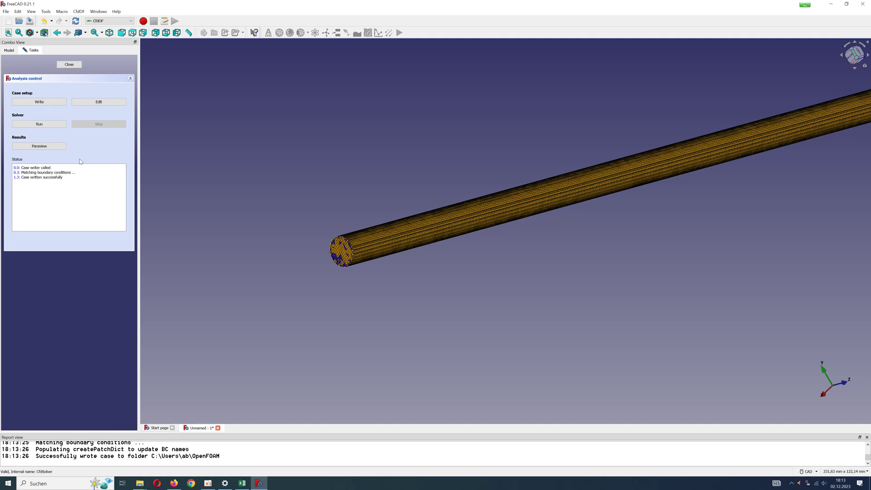
{"action": "left_click", "coordinate": [43, 124]}
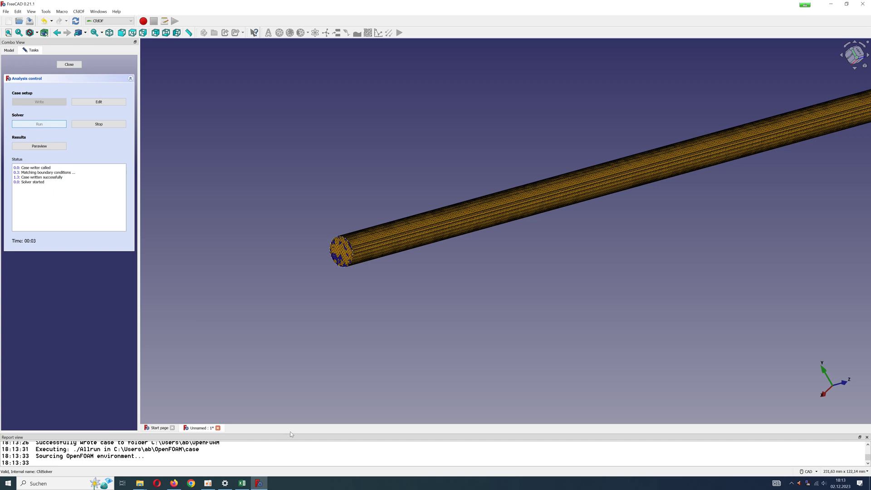
{"action": "left_click_drag", "start_coordinate": [290, 434], "coordinate": [295, 394]}
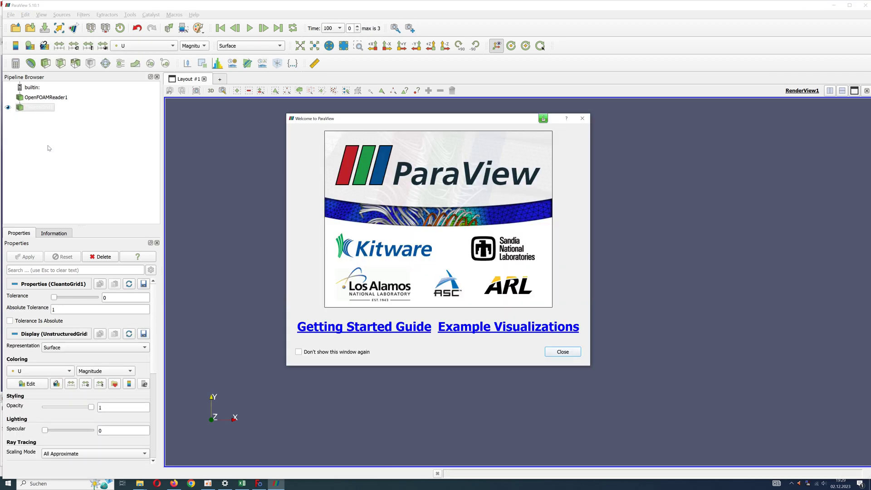
In ParaView, dismiss the welcome window and colour the pipe surface by the point pressure field p
{"action": "left_click", "coordinate": [557, 353]}
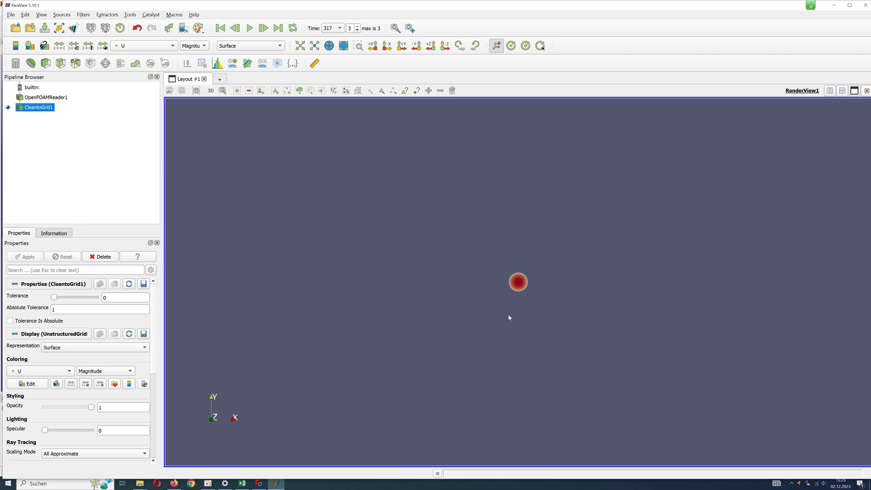
{"action": "left_click_drag", "start_coordinate": [508, 305], "coordinate": [429, 298]}
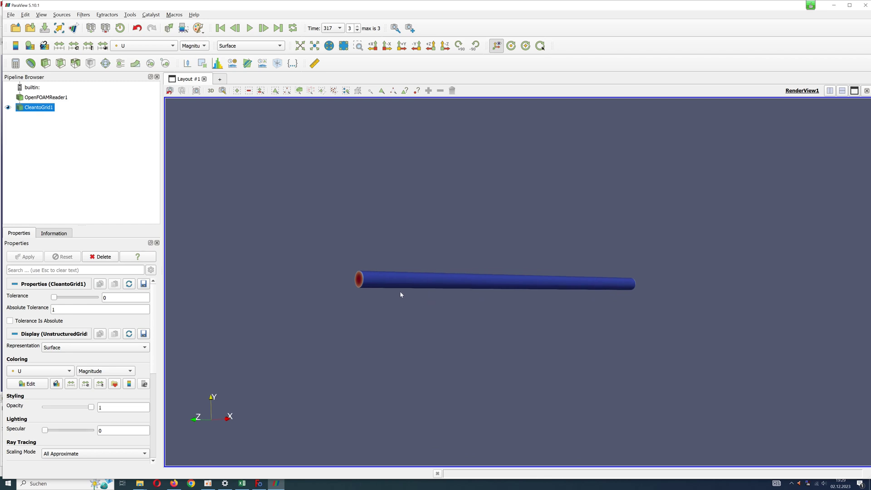
{"action": "left_click", "coordinate": [70, 372]}
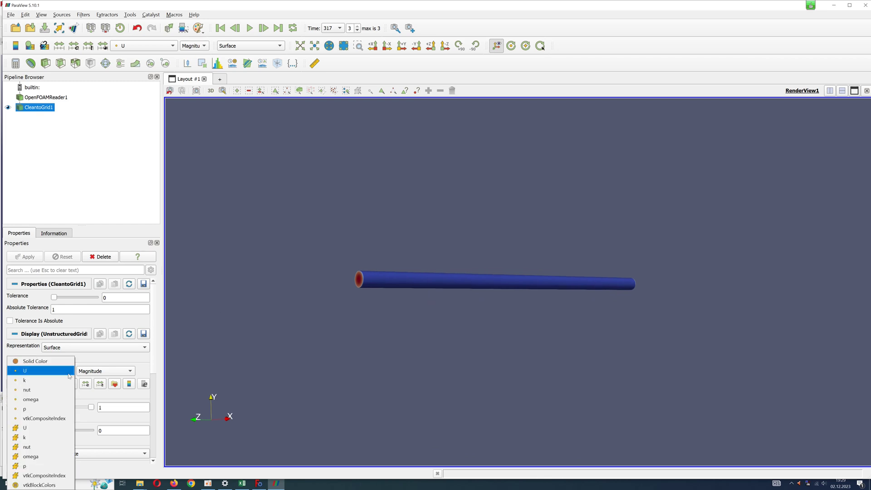
{"action": "left_click", "coordinate": [33, 409]}
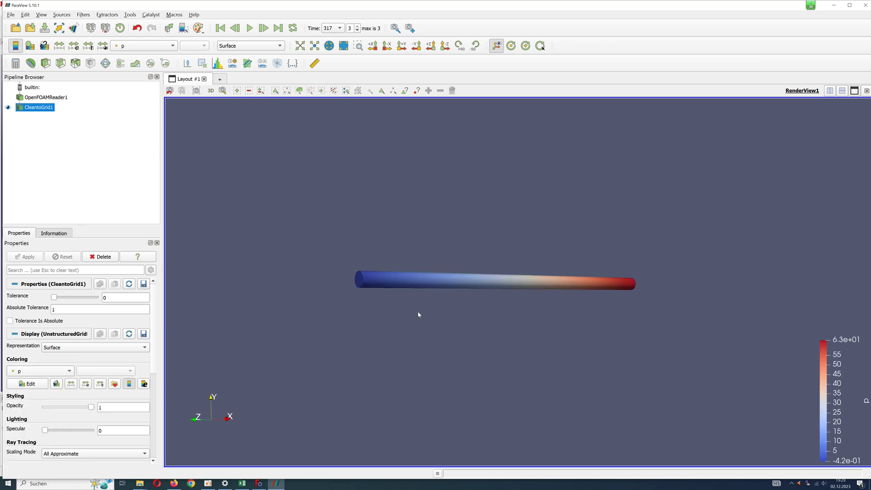
{"action": "left_click_drag", "start_coordinate": [501, 321], "coordinate": [474, 327]}
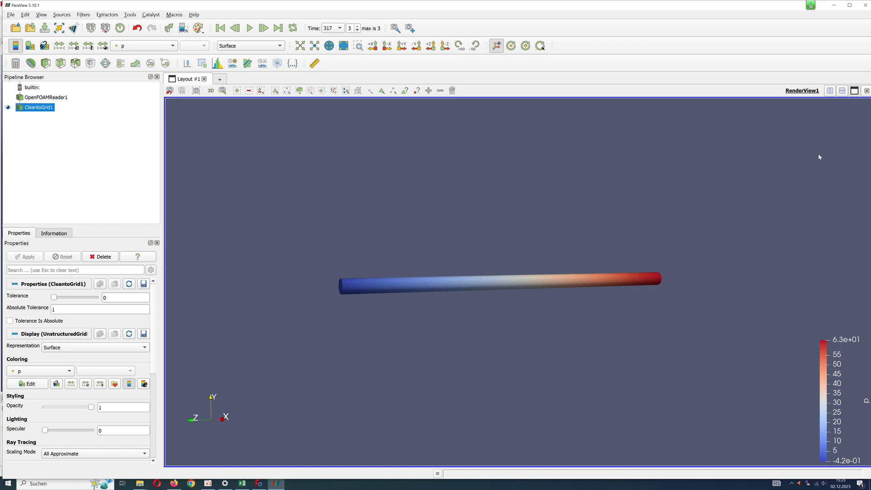
Split the layout into two stacked views and add a Plot Over Line filter to the pipe result
{"action": "left_click", "coordinate": [842, 91]}
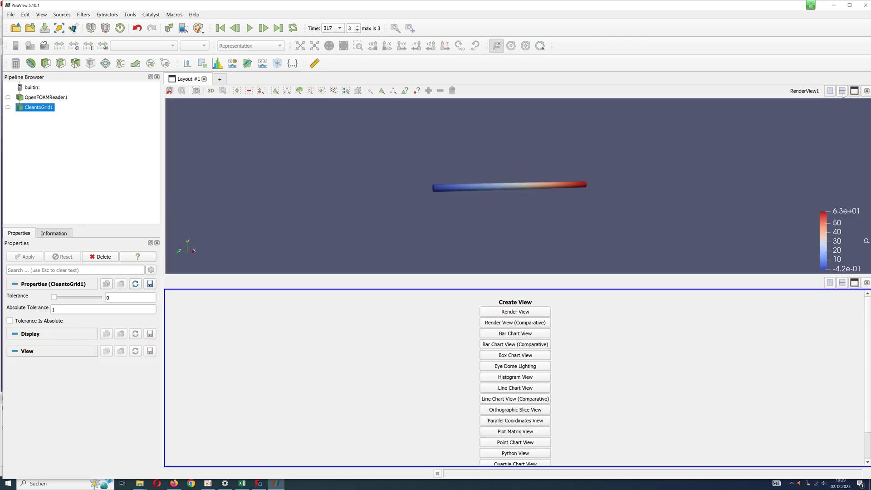
{"action": "left_click", "coordinate": [553, 166]}
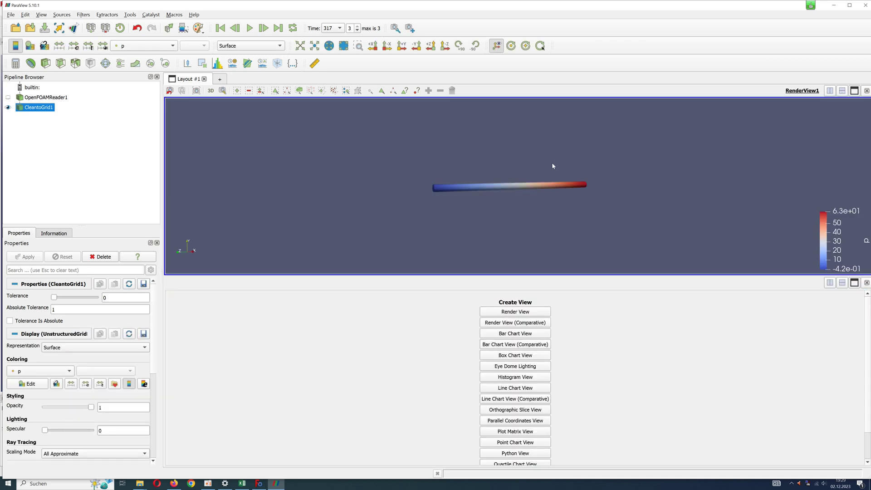
{"action": "left_click", "coordinate": [246, 65]}
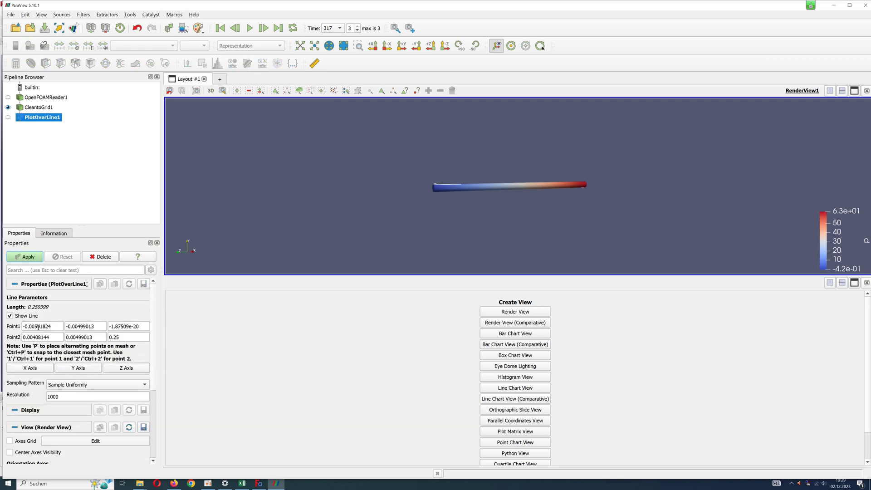
Set the plot line's Point1 to 0, 0, 0 at the centre of the inlet face
{"action": "double_click", "coordinate": [38, 326]}
{"action": "type", "text": "-0.0"}
{"action": "double_click", "coordinate": [92, 327]}
{"action": "type", "text": "0"}
{"action": "double_click", "coordinate": [81, 327]}
{"action": "type", "text": "0"}
{"action": "double_click", "coordinate": [134, 326]}
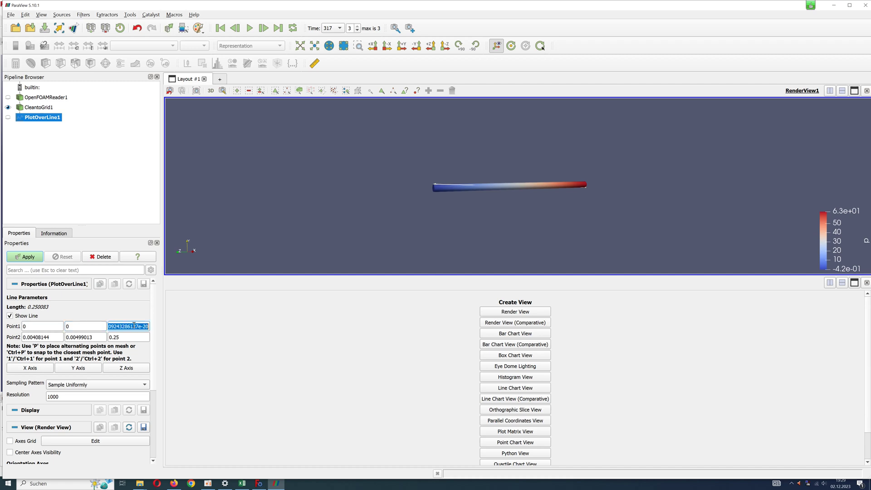
{"action": "type", "text": "0"}
Set the plot line's Point2 X and Y coordinates to 0 and apply the plot in the empty lower view
{"action": "double_click", "coordinate": [43, 337]}
{"action": "type", "text": "0.0"}
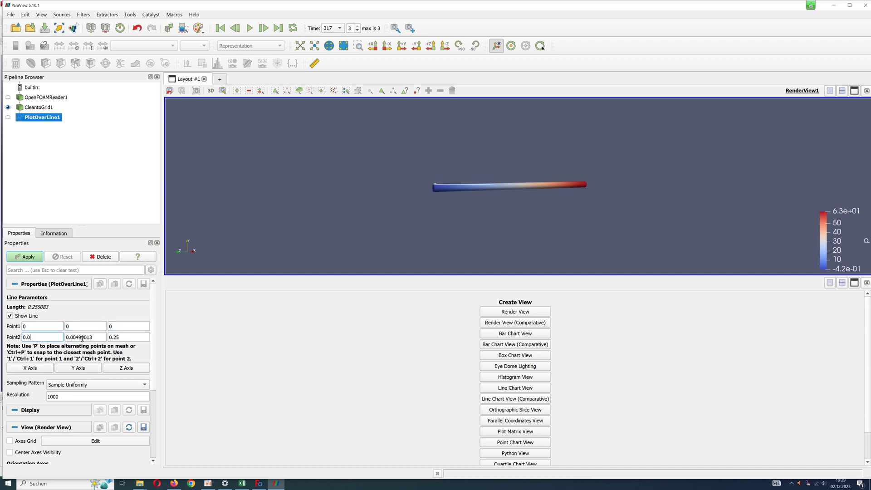
{"action": "double_click", "coordinate": [82, 338]}
{"action": "type", "text": "0"}
{"action": "double_click", "coordinate": [128, 339]}
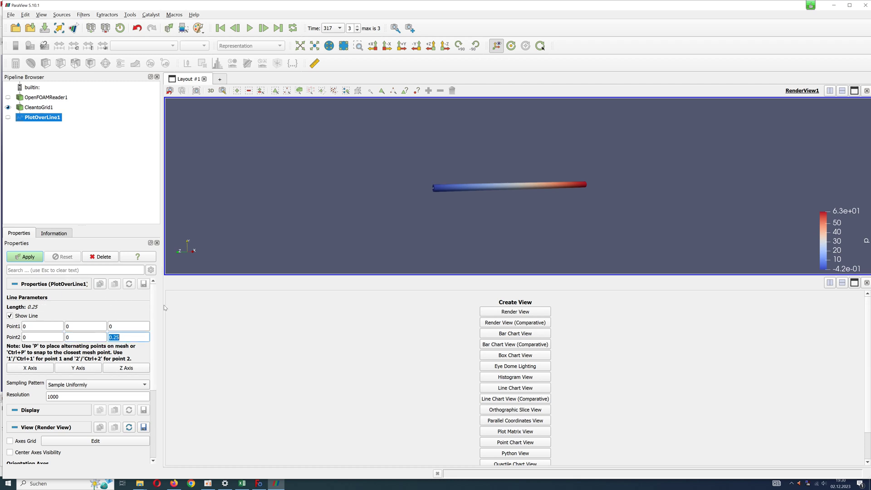
{"action": "left_click", "coordinate": [232, 330]}
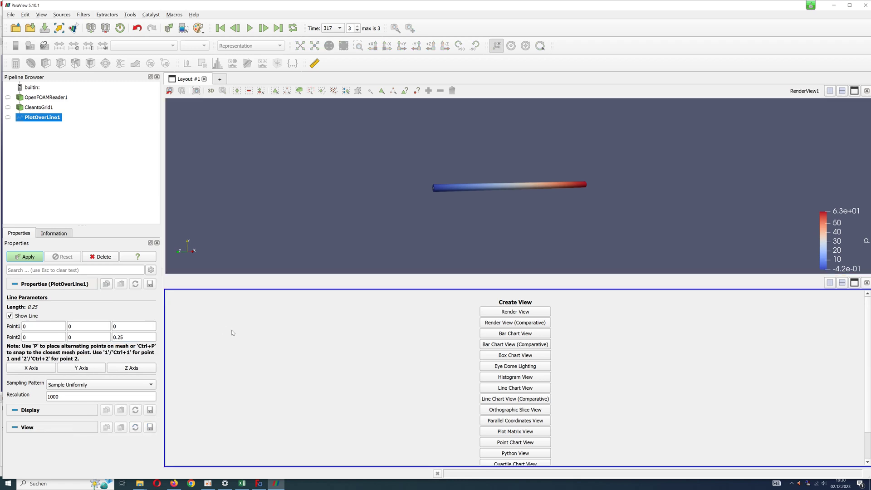
{"action": "left_click", "coordinate": [28, 257]}
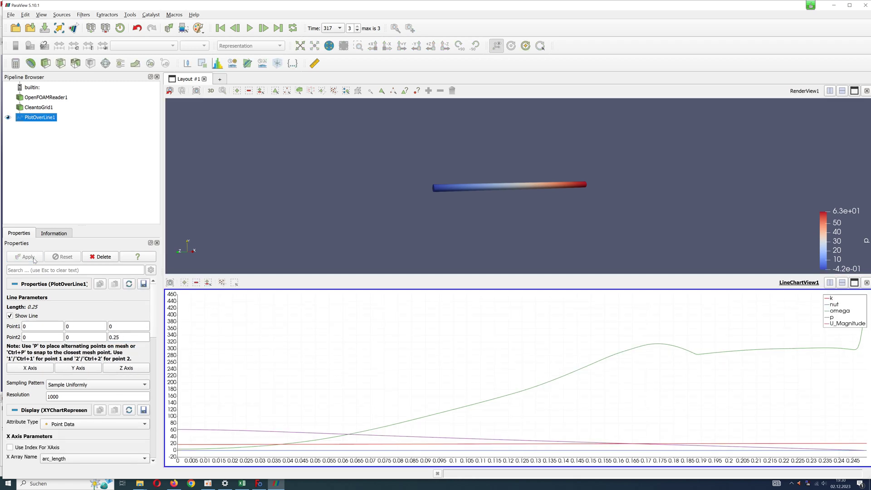
Show the U_Z series in the line chart and hide U_Magnitude, k, nut and omega
{"action": "scroll", "coordinate": [99, 370], "scroll_direction": "down", "scroll_amount": 5}
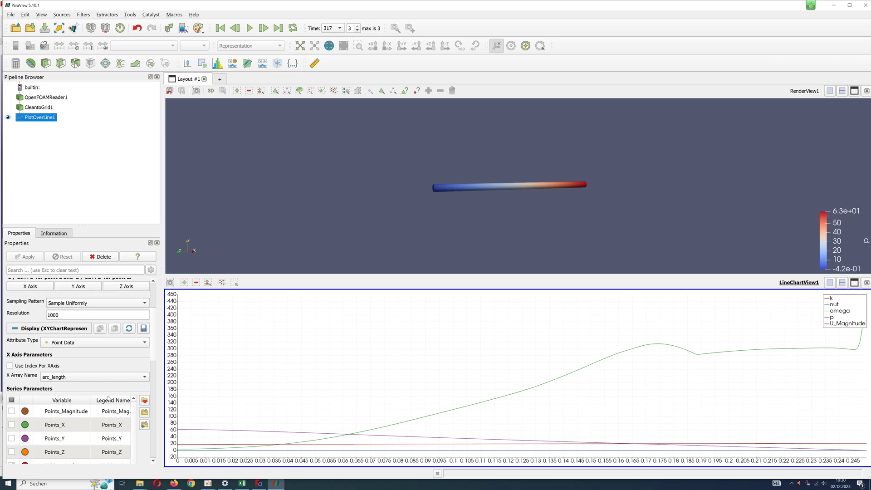
{"action": "scroll", "coordinate": [109, 398], "scroll_direction": "down", "scroll_amount": 4}
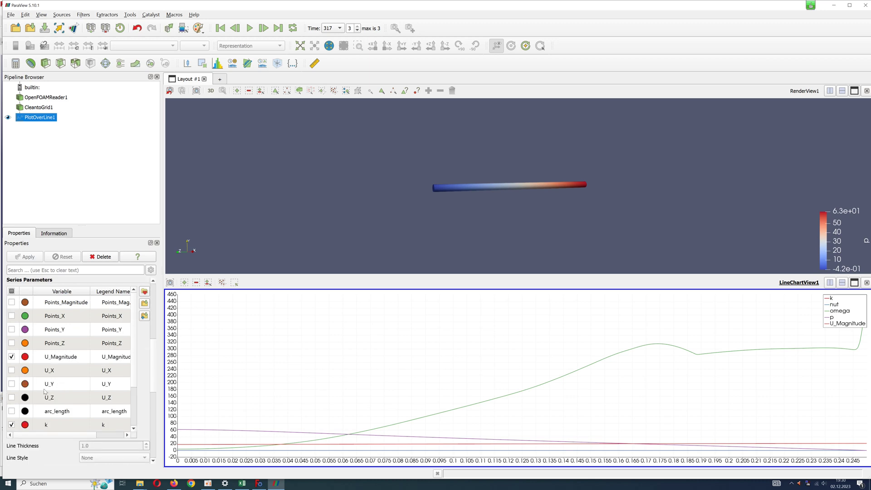
{"action": "left_click", "coordinate": [11, 398]}
{"action": "left_click", "coordinate": [12, 356]}
{"action": "scroll", "coordinate": [27, 409], "scroll_direction": "down", "scroll_amount": 2}
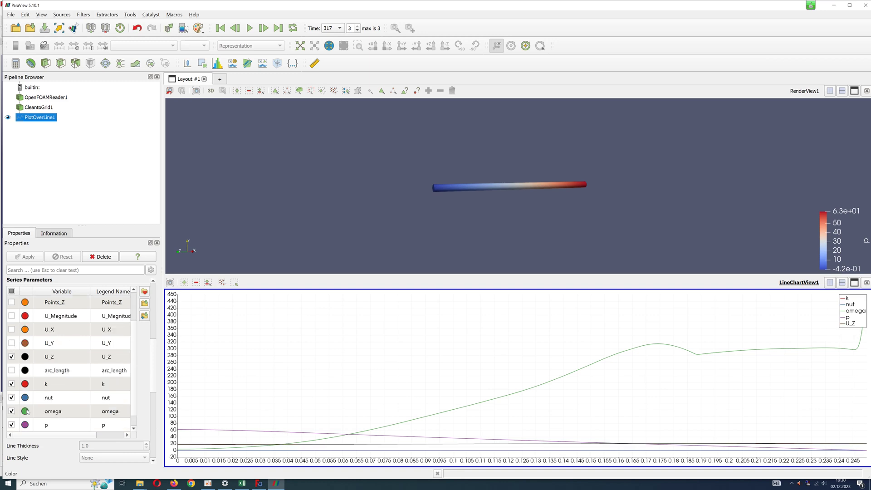
{"action": "left_click", "coordinate": [11, 384]}
{"action": "left_click", "coordinate": [12, 397]}
{"action": "left_click", "coordinate": [12, 411]}
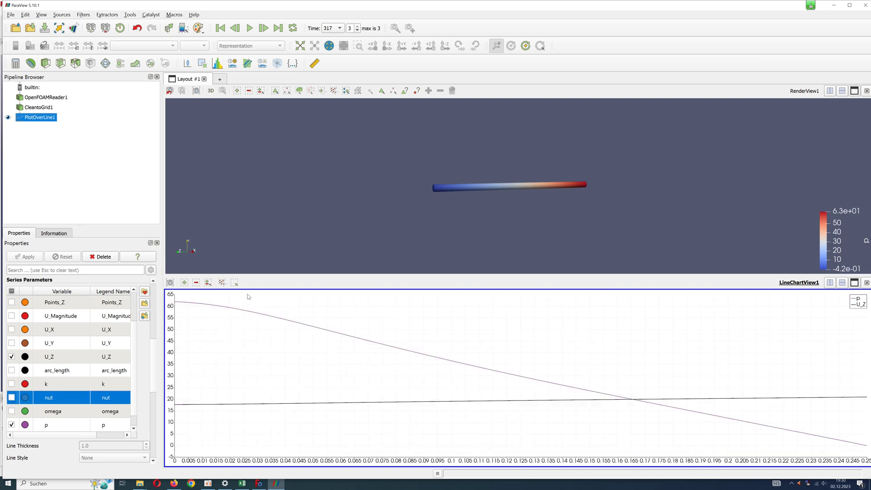
Orient the 3D view of the pipe to +Y, rotate it 90° clockwise and enlarge the pipe to fill the view width
{"action": "left_click", "coordinate": [391, 209]}
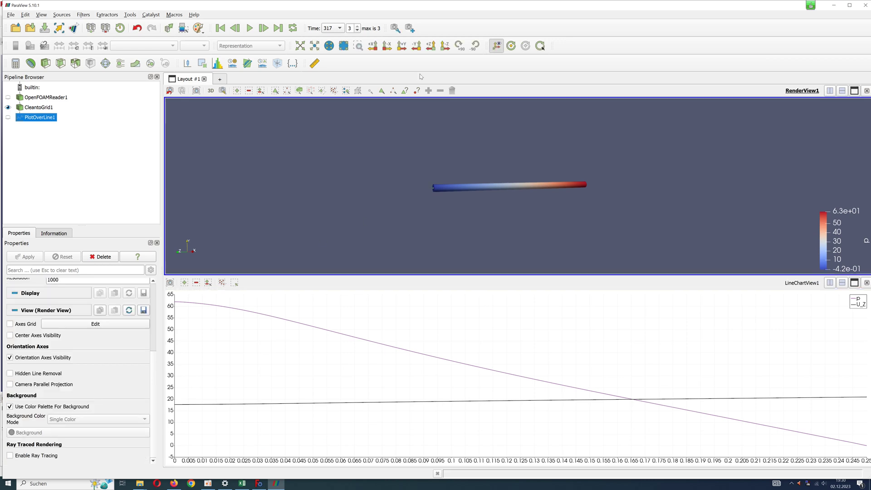
{"action": "left_click", "coordinate": [402, 46]}
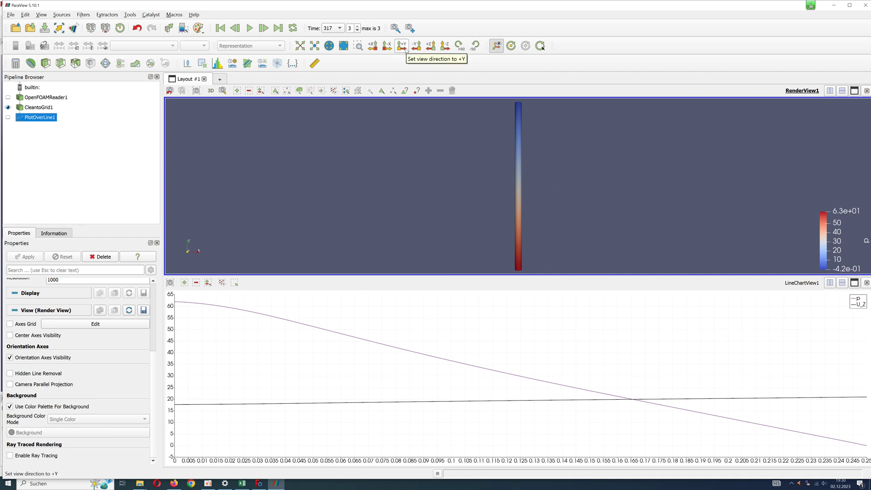
{"action": "left_click", "coordinate": [459, 45]}
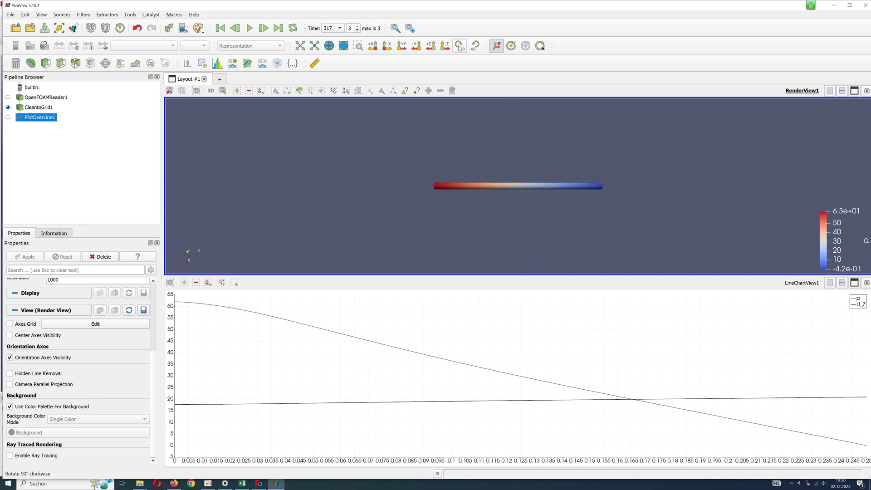
{"action": "scroll", "coordinate": [478, 177], "scroll_direction": "up", "scroll_amount": 3}
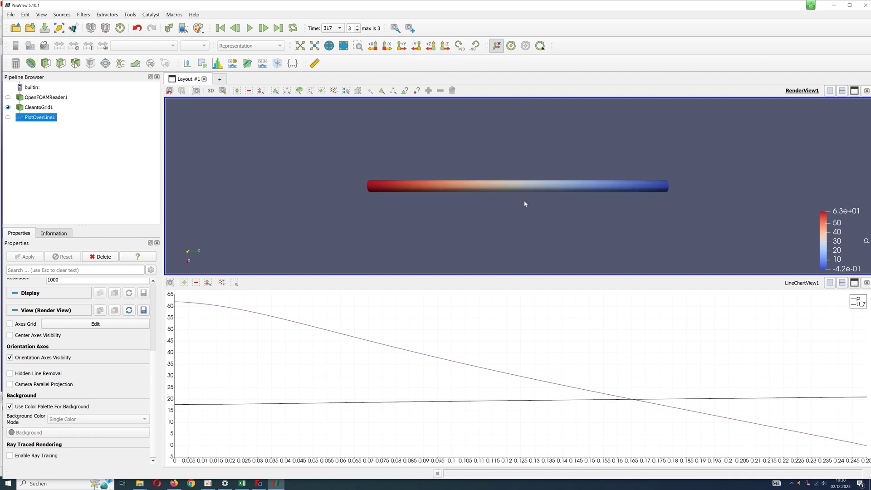
{"action": "scroll", "coordinate": [524, 203], "scroll_direction": "up", "scroll_amount": 1}
{"action": "scroll", "coordinate": [511, 191], "scroll_direction": "up", "scroll_amount": 1}
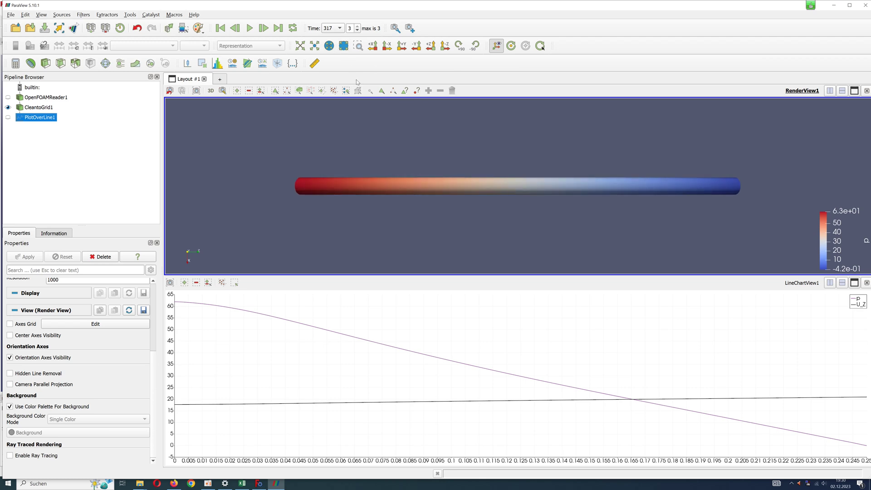
{"action": "left_click", "coordinate": [330, 46]}
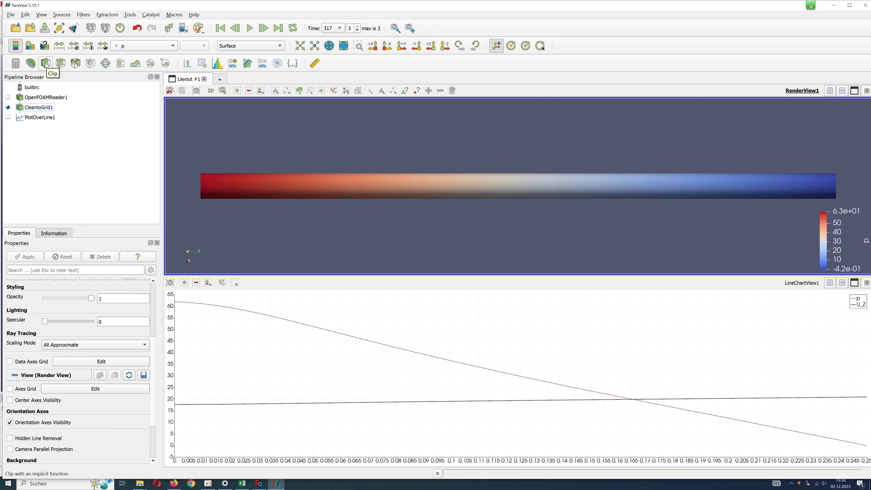
Clip the CleantoGrid1 pipe result lengthwise with a plane whose normal is 0, -1, 0
{"action": "left_click", "coordinate": [45, 63]}
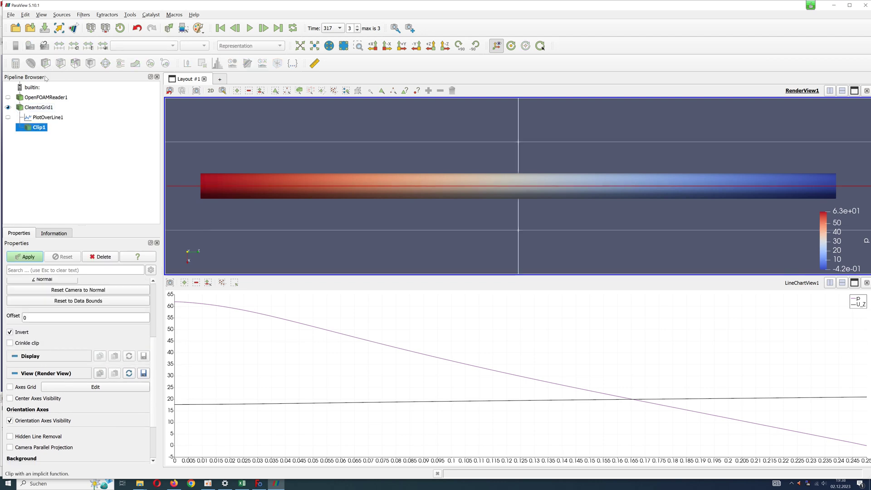
{"action": "scroll", "coordinate": [74, 348], "scroll_direction": "up", "scroll_amount": 3}
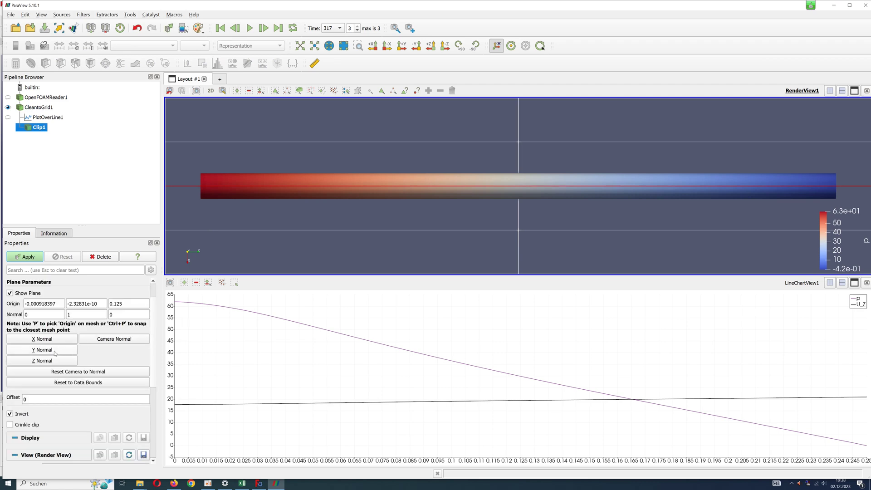
{"action": "double_click", "coordinate": [69, 314]}
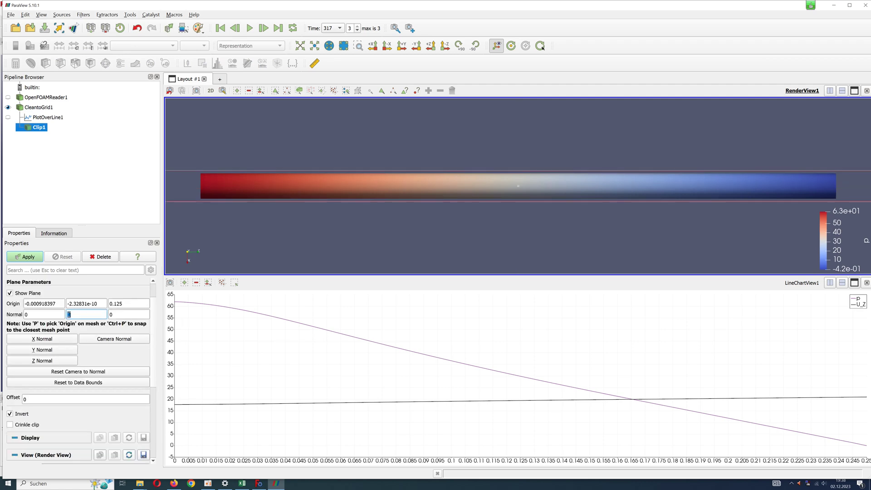
{"action": "type", "text": "-1"}
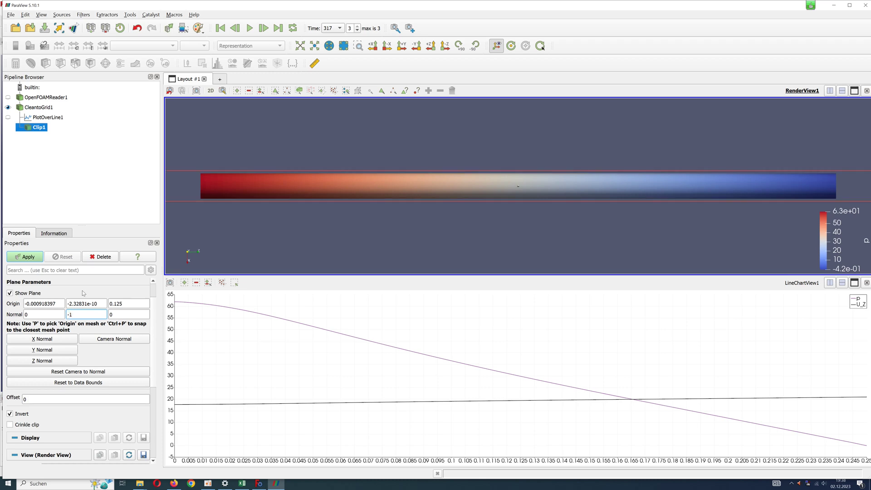
{"action": "left_click", "coordinate": [25, 257]}
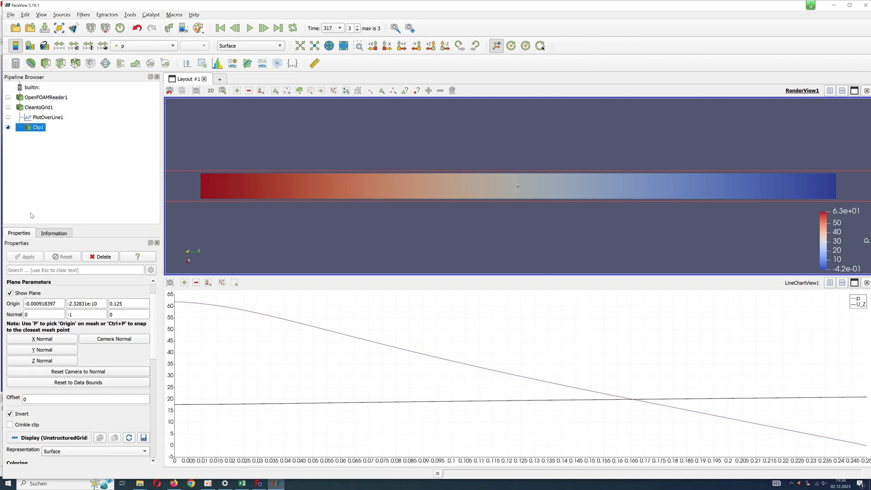
Color the clipped pipe by the Z component of the point velocity U
{"action": "scroll", "coordinate": [109, 437], "scroll_direction": "down", "scroll_amount": 1}
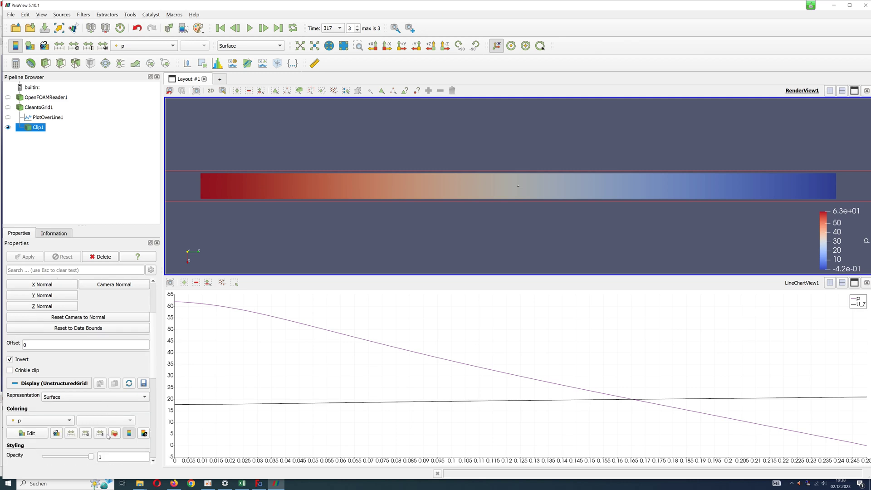
{"action": "left_click", "coordinate": [69, 421]}
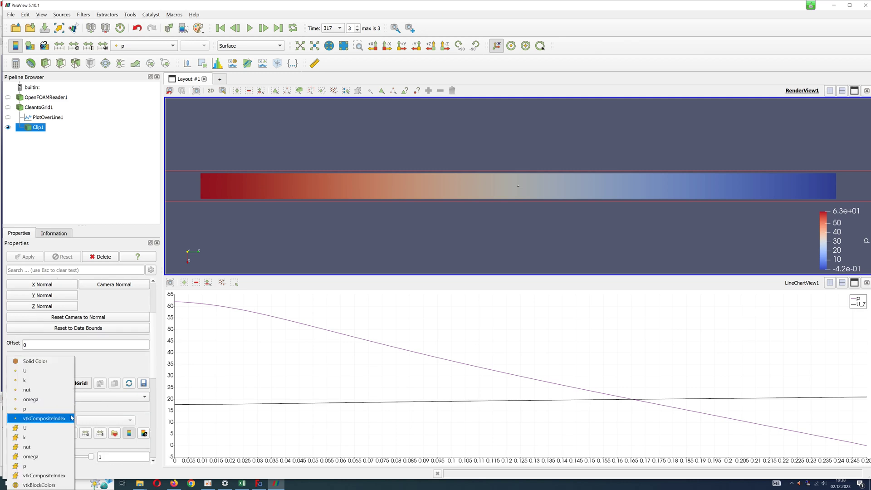
{"action": "left_click", "coordinate": [44, 373]}
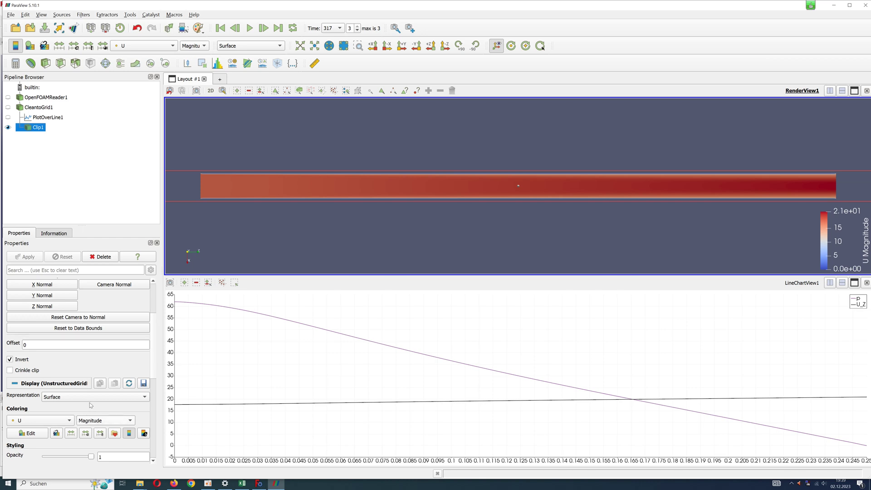
{"action": "left_click", "coordinate": [69, 420]}
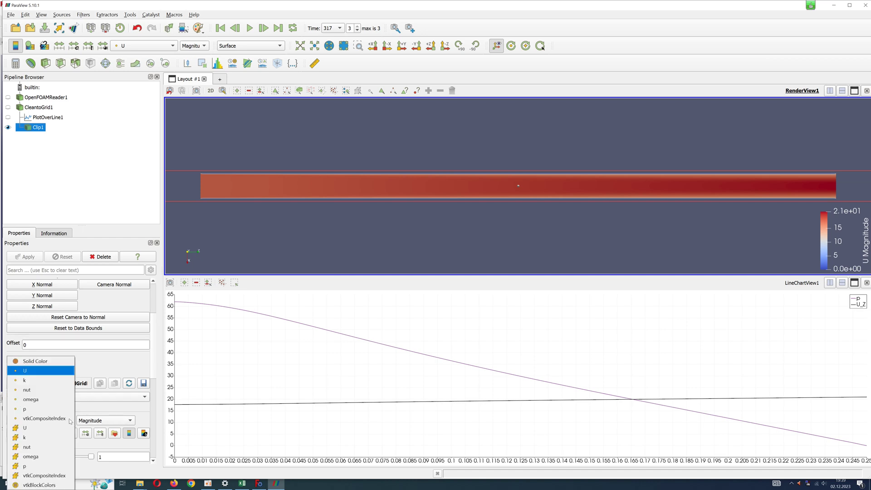
{"action": "left_click", "coordinate": [104, 420]}
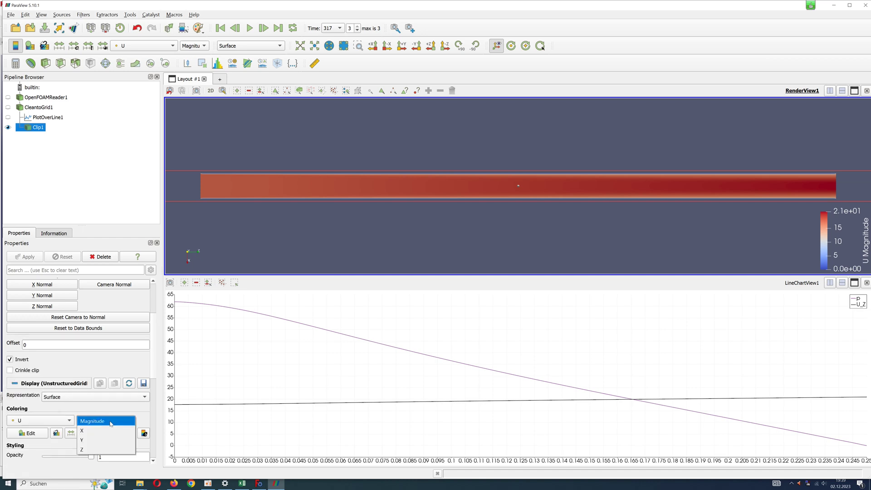
{"action": "left_click", "coordinate": [97, 448]}
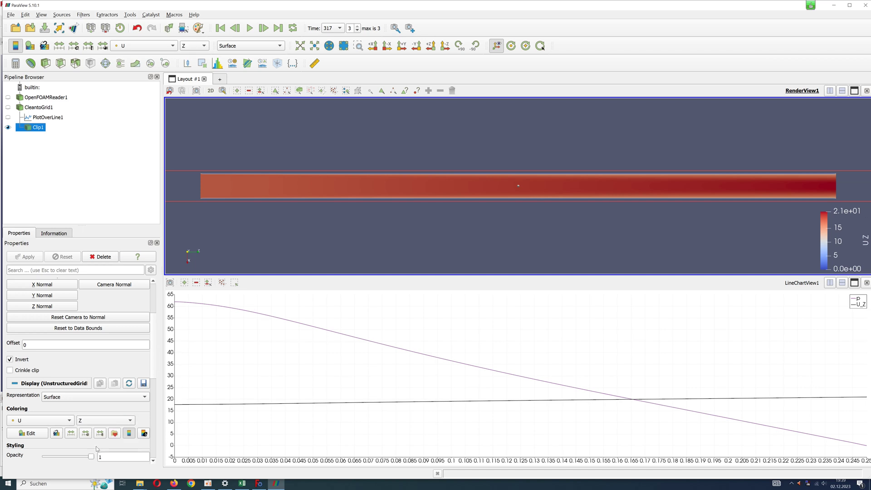
Color the clipped pipe by pressure p for comparison and switch back to velocity U
{"action": "left_click", "coordinate": [54, 422]}
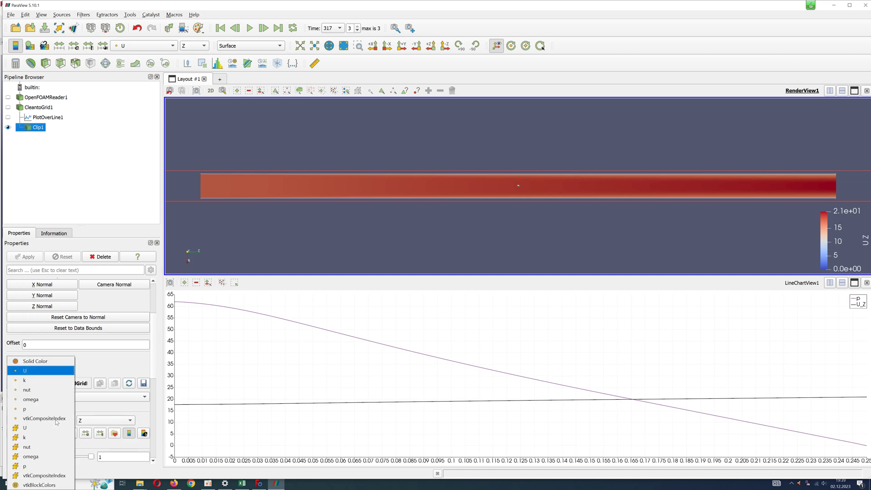
{"action": "left_click", "coordinate": [45, 409]}
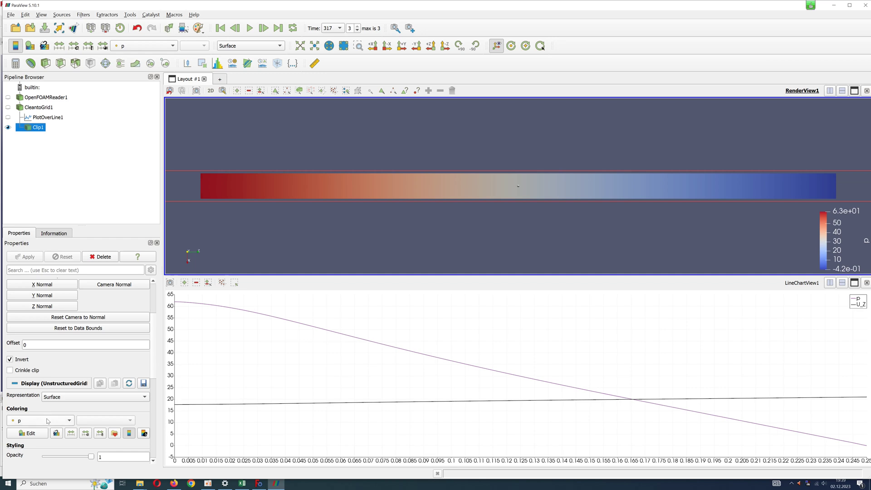
{"action": "left_click", "coordinate": [48, 421]}
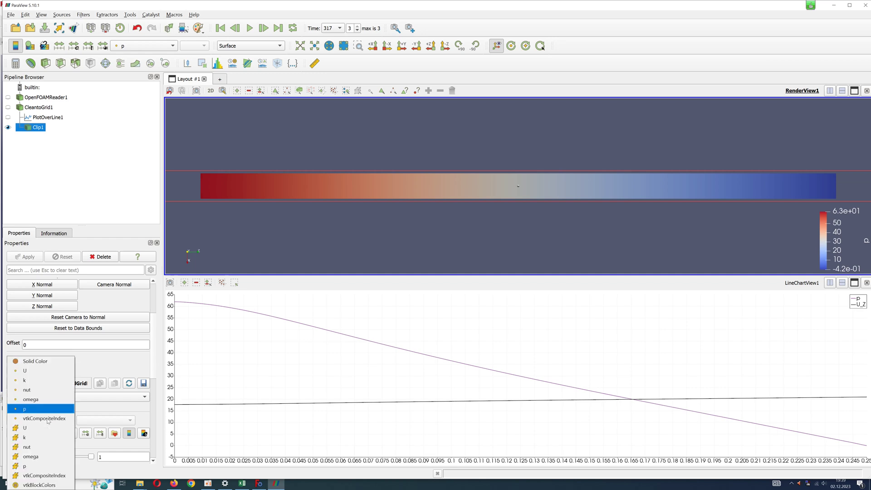
{"action": "left_click", "coordinate": [42, 376]}
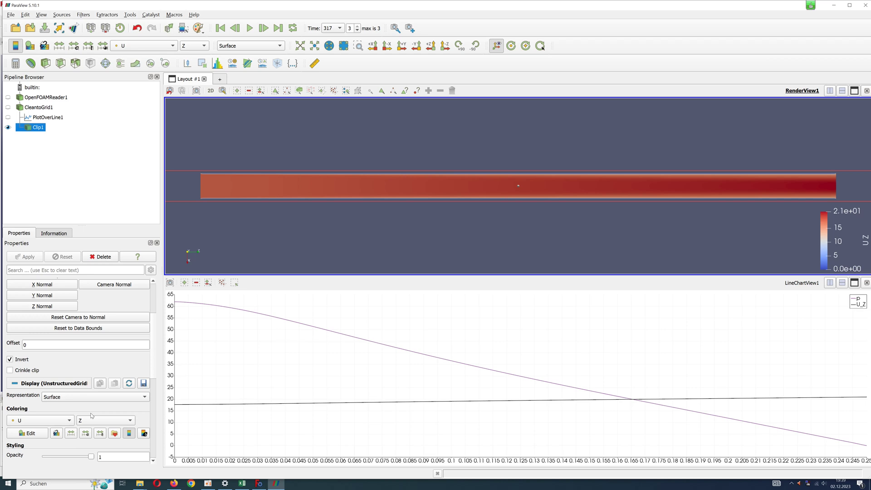
Add a Probe Location filter to the clipped pipe with its center at 0, 0, 0 and apply it
{"action": "left_click", "coordinate": [277, 63]}
{"action": "scroll", "coordinate": [93, 326], "scroll_direction": "up", "scroll_amount": 1}
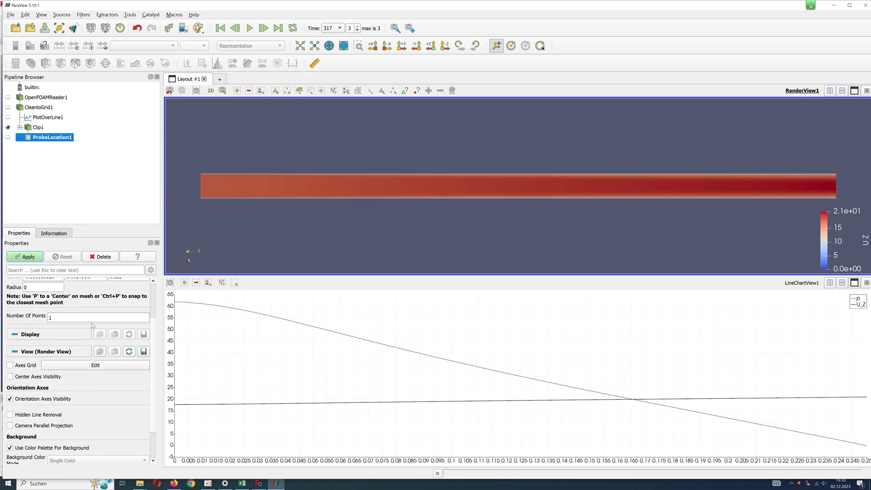
{"action": "scroll", "coordinate": [98, 321], "scroll_direction": "up", "scroll_amount": 1}
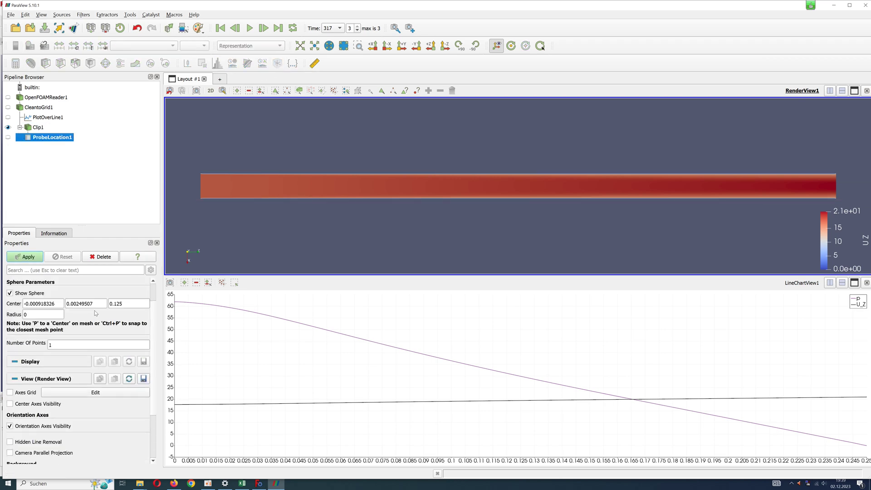
{"action": "double_click", "coordinate": [45, 303]}
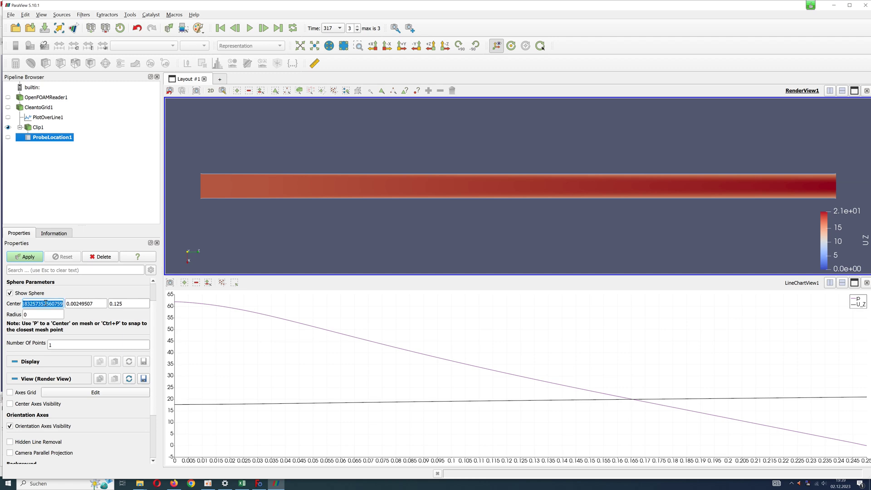
{"action": "type", "text": "-0.0"}
{"action": "double_click", "coordinate": [95, 303]}
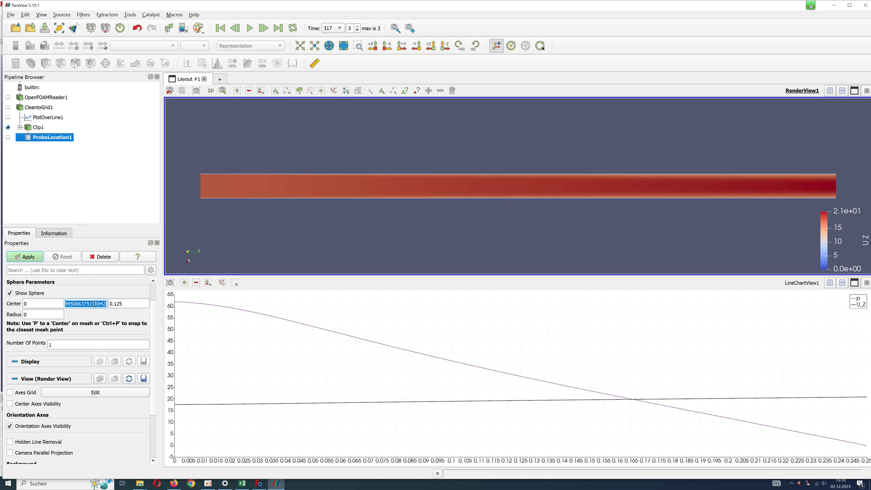
{"action": "type", "text": "0"}
{"action": "double_click", "coordinate": [116, 303]}
{"action": "type", "text": "0"}
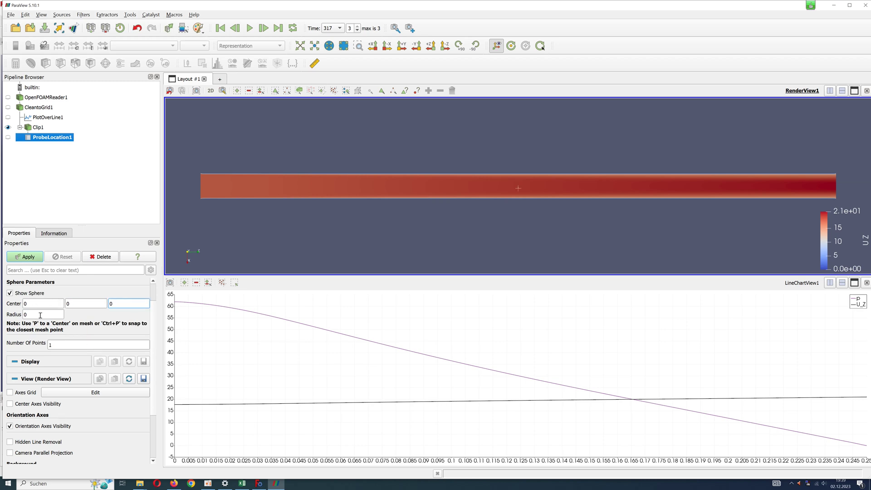
{"action": "left_click", "coordinate": [86, 317]}
{"action": "left_click", "coordinate": [28, 257]}
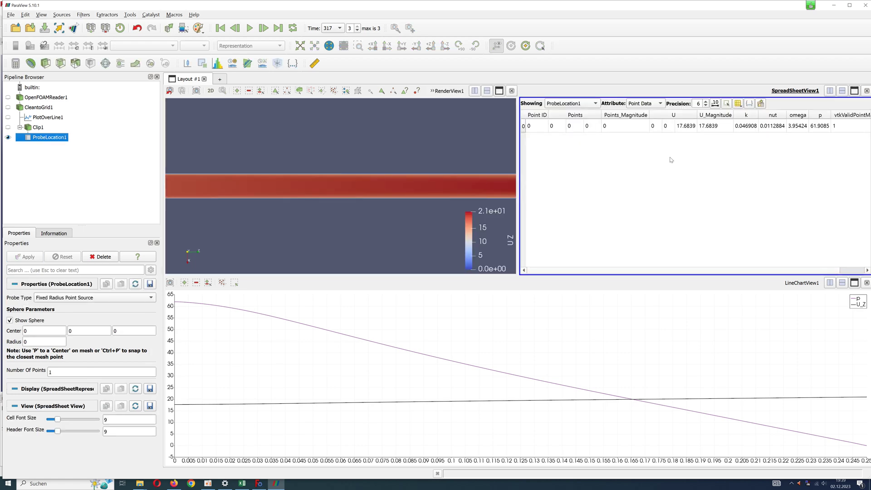
Examine the axial velocity and pressure p of the inlet probe point in the spreadsheet view
{"action": "left_click_drag", "start_coordinate": [649, 111], "coordinate": [629, 112]}
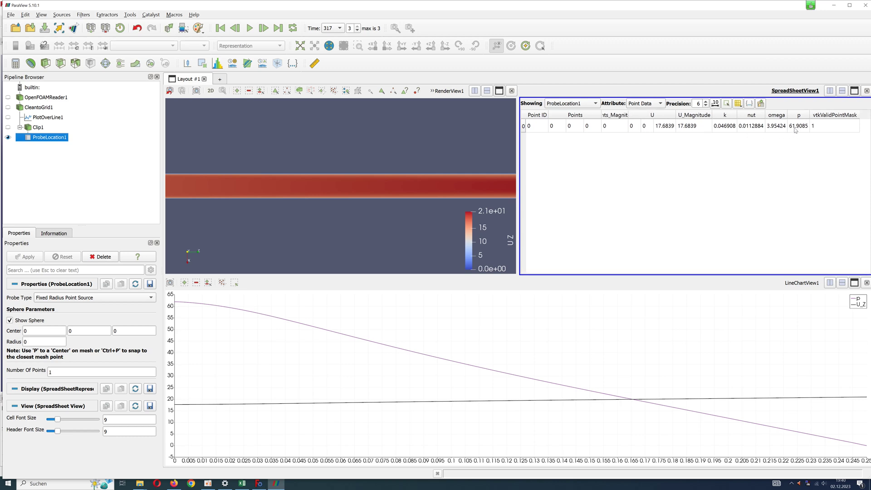
{"action": "left_click", "coordinate": [661, 128]}
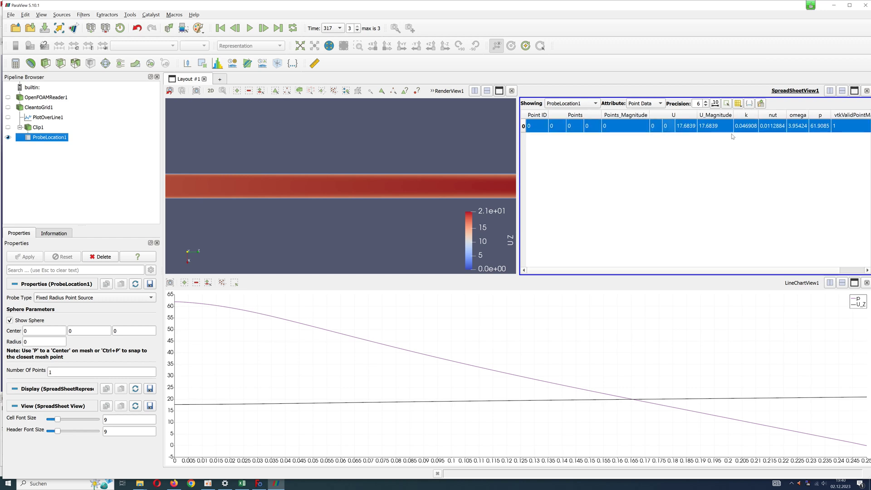
{"action": "left_click", "coordinate": [747, 137]}
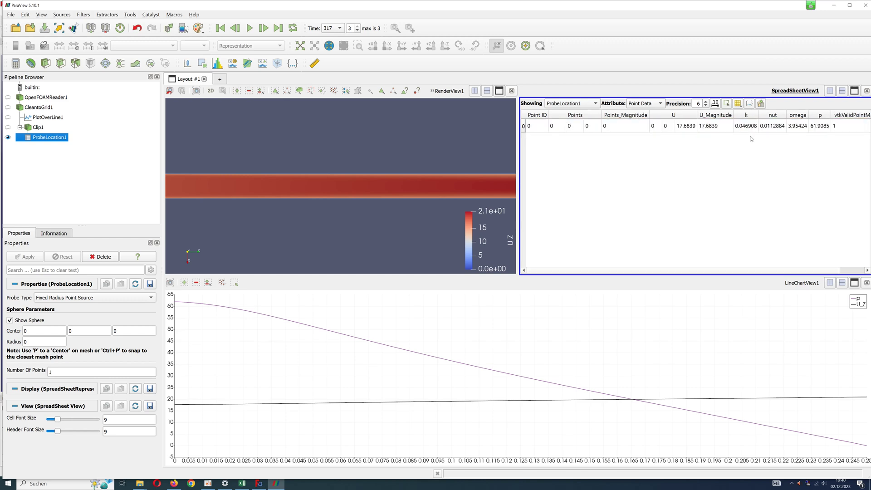
{"action": "left_click", "coordinate": [821, 127]}
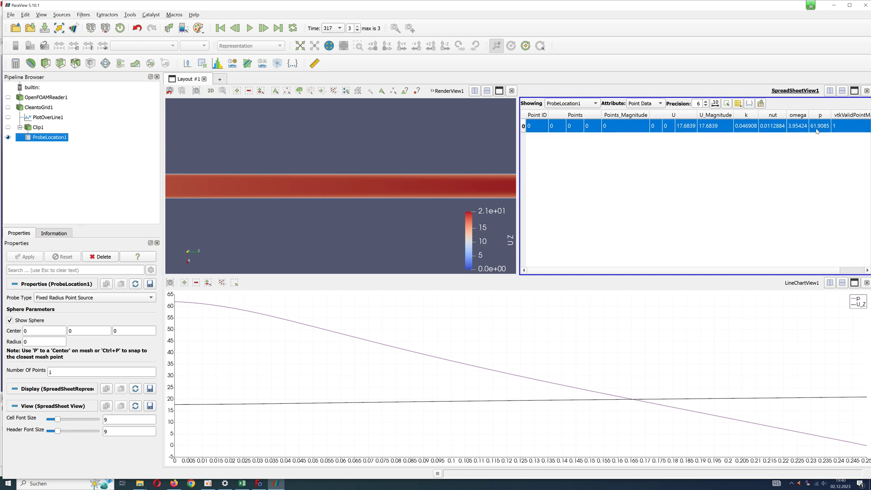
{"action": "double_click", "coordinate": [817, 128]}
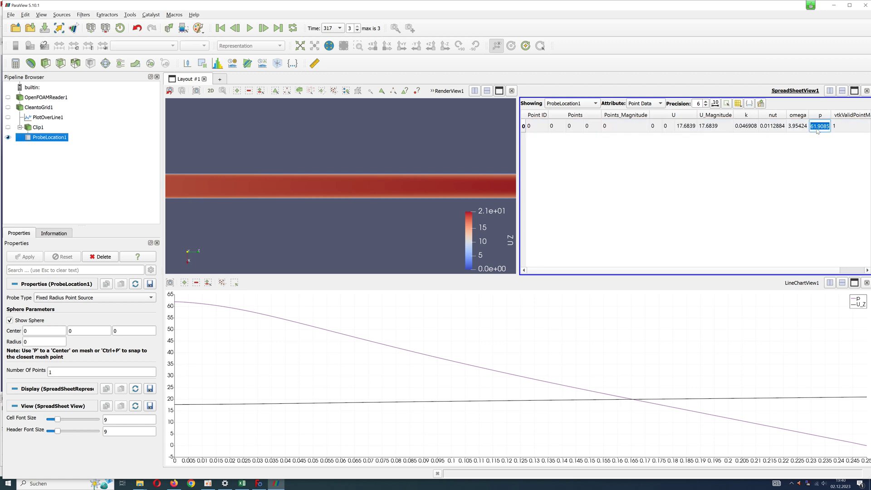
{"action": "right_click", "coordinate": [818, 129]}
{"action": "left_click", "coordinate": [813, 134]}
{"action": "left_click", "coordinate": [802, 168]}
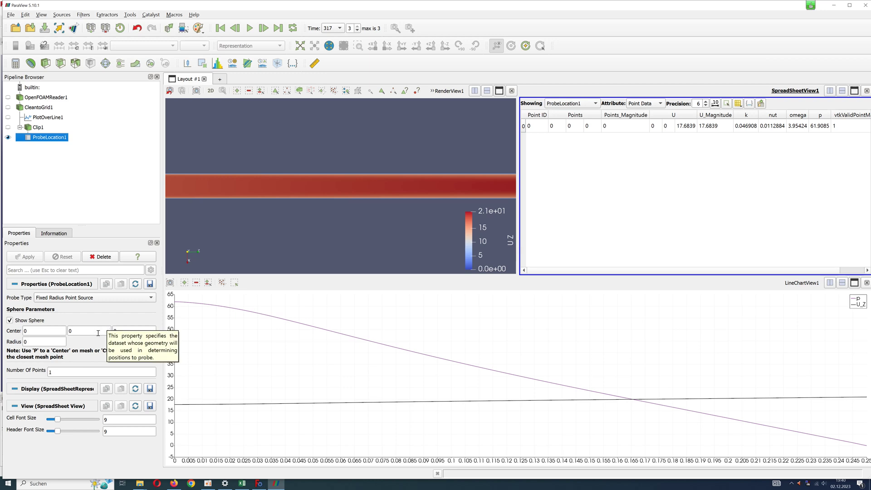
Move the probe point to the pipe outlet at 0, 0, 0.25, apply it and read its axial velocity and pressure p
{"action": "double_click", "coordinate": [123, 333]}
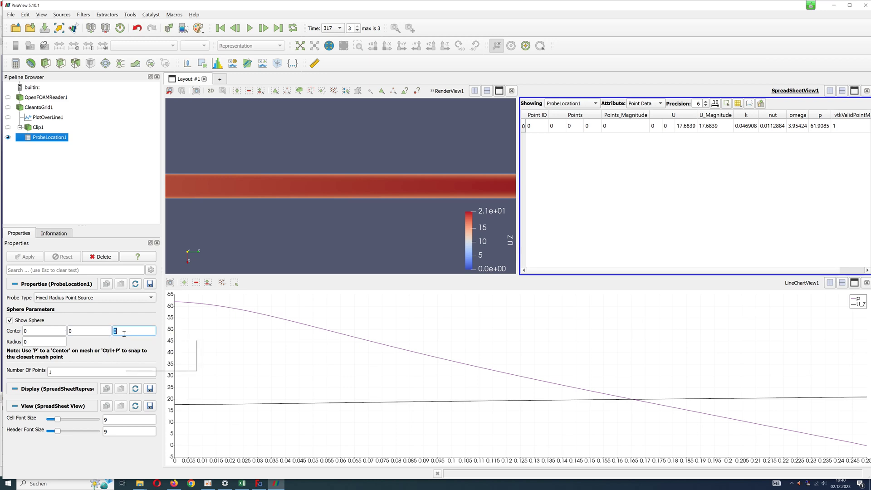
{"action": "type", "text": "0."}
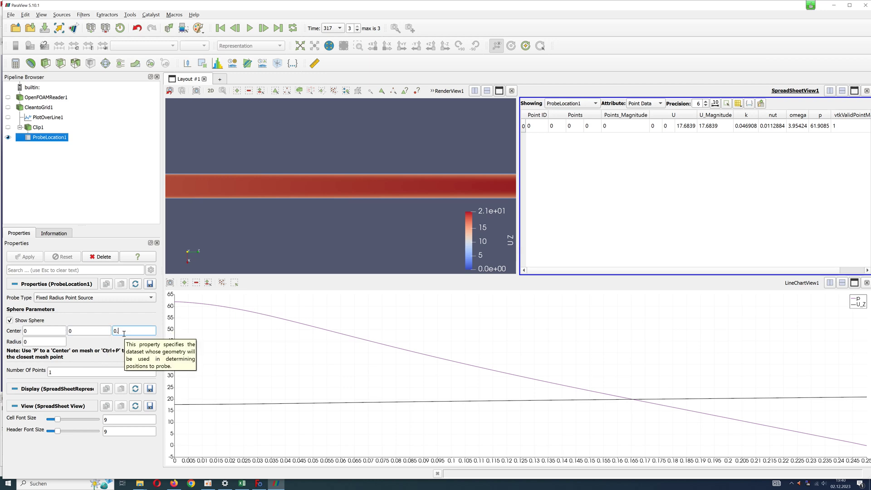
{"action": "type", "text": "25"}
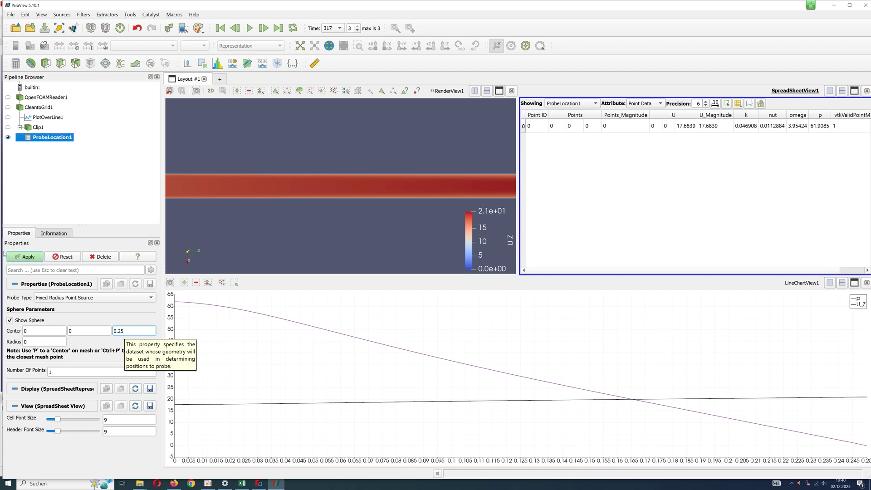
{"action": "left_click", "coordinate": [38, 258]}
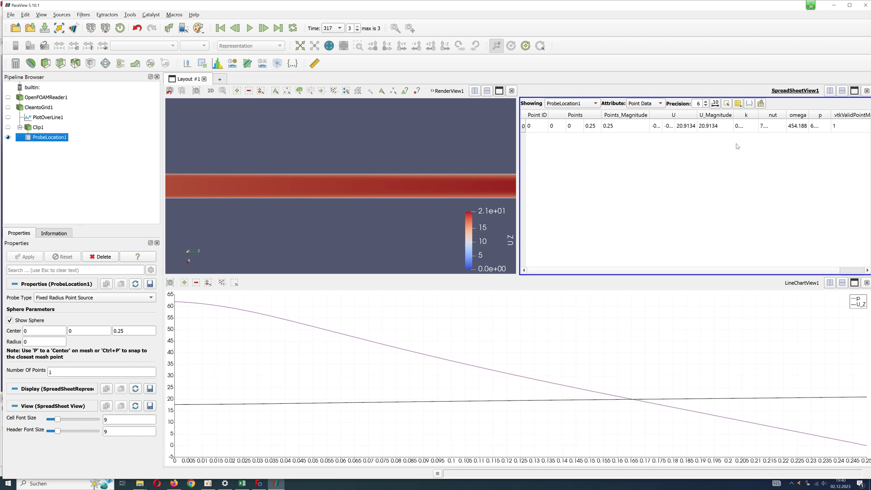
{"action": "left_click", "coordinate": [823, 130]}
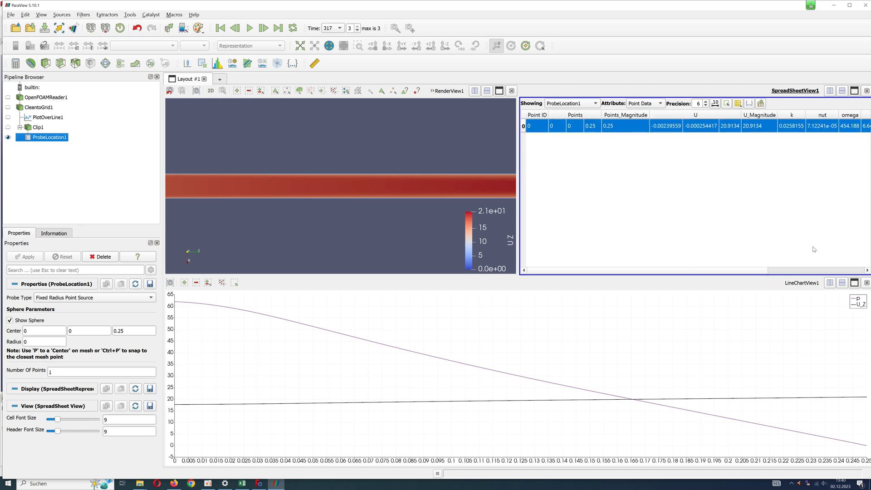
{"action": "scroll", "coordinate": [830, 259], "scroll_direction": "right", "scroll_amount": 3}
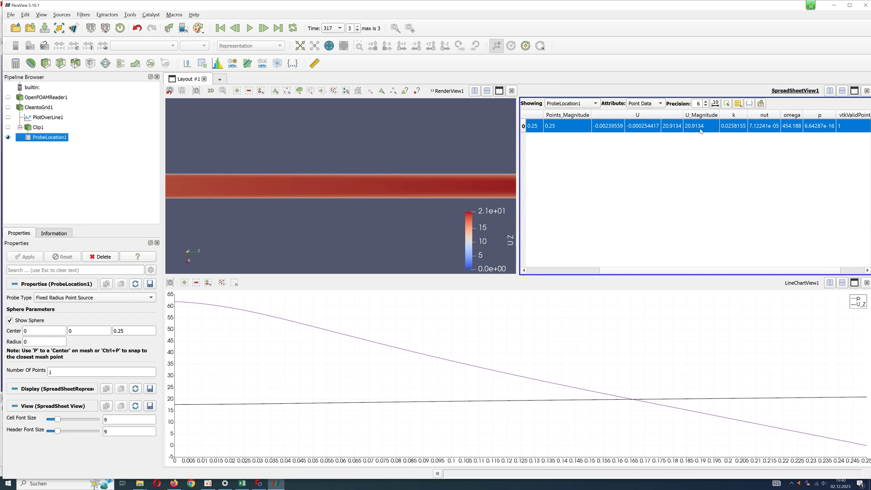
Close the spreadsheet view and delete the Probe Location filter
{"action": "left_click", "coordinate": [866, 91]}
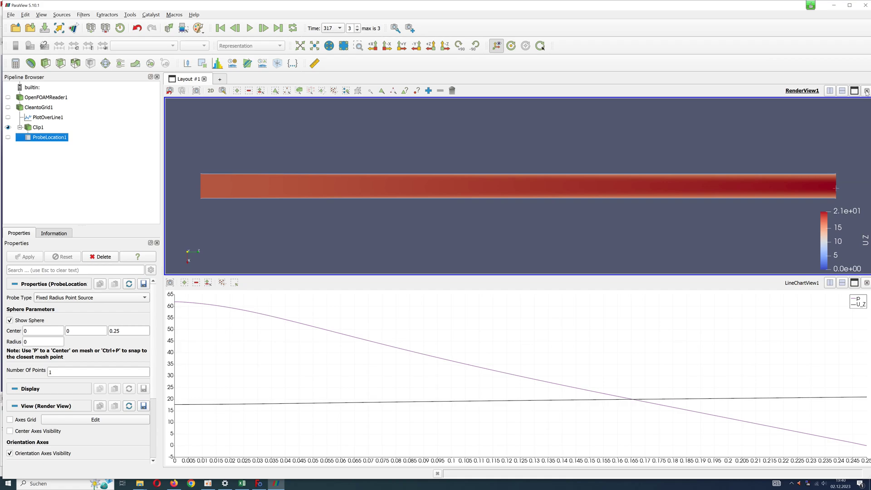
{"action": "key", "text": "Delete"}
Hide the clipped pipe and show the complete CleantoGrid1 pipe in an oblique view of its open end
{"action": "left_click", "coordinate": [8, 127]}
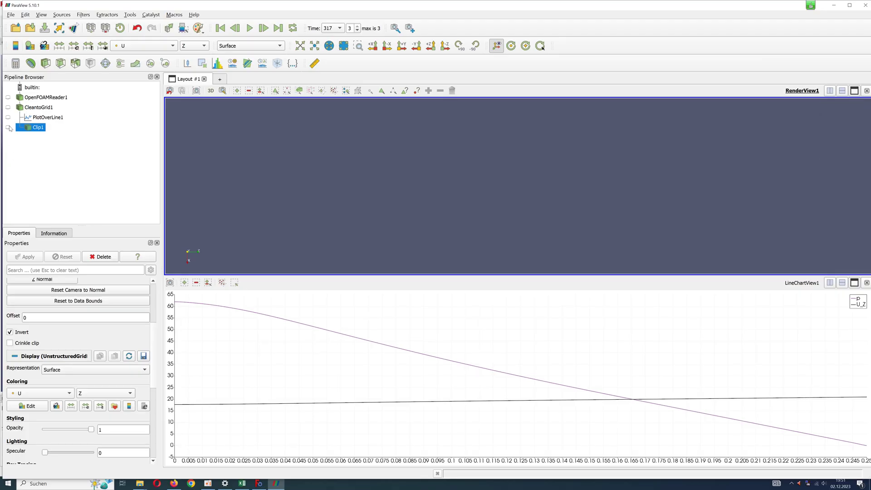
{"action": "left_click", "coordinate": [28, 108]}
{"action": "left_click", "coordinate": [8, 107]}
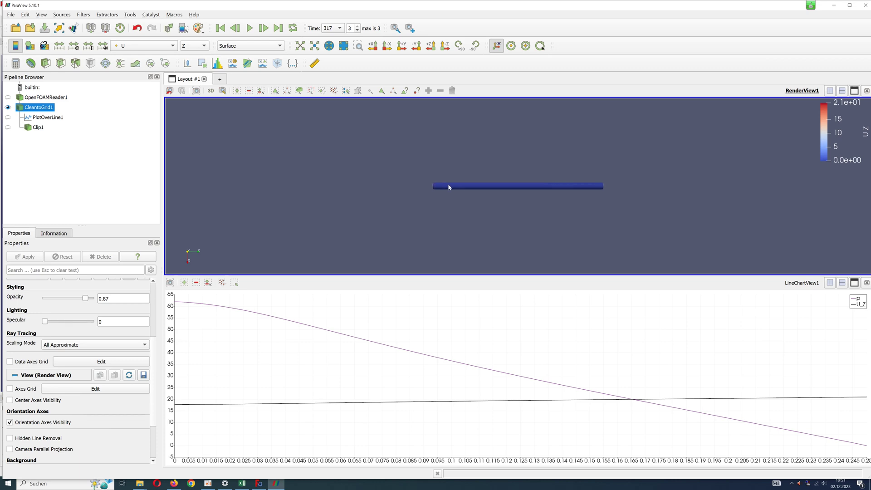
{"action": "left_click_drag", "start_coordinate": [450, 187], "coordinate": [537, 219]}
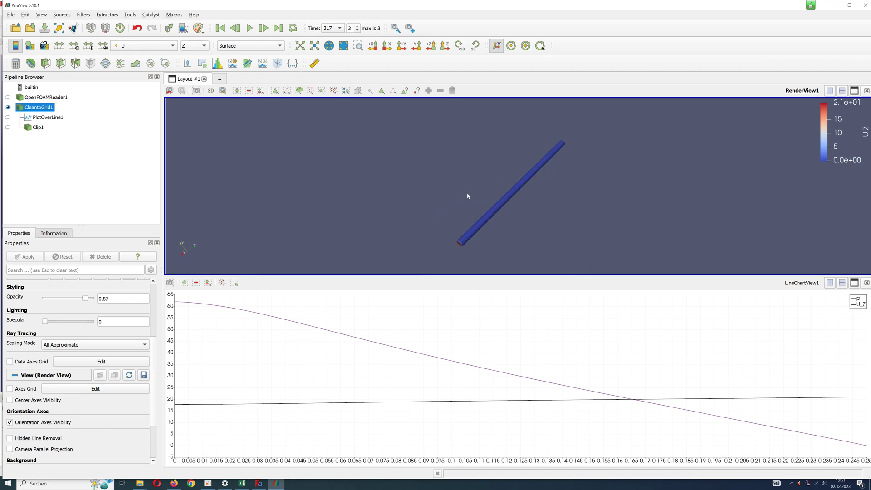
{"action": "mouse_move", "coordinate": [467, 195]}
{"action": "left_mouse_down"}
{"action": "mouse_move", "coordinate": [467, 243]}
{"action": "mouse_move", "coordinate": [462, 189]}
{"action": "mouse_move", "coordinate": [450, 194]}
{"action": "left_mouse_up"}
{"action": "scroll", "coordinate": [457, 194], "scroll_direction": "down", "scroll_amount": 2}
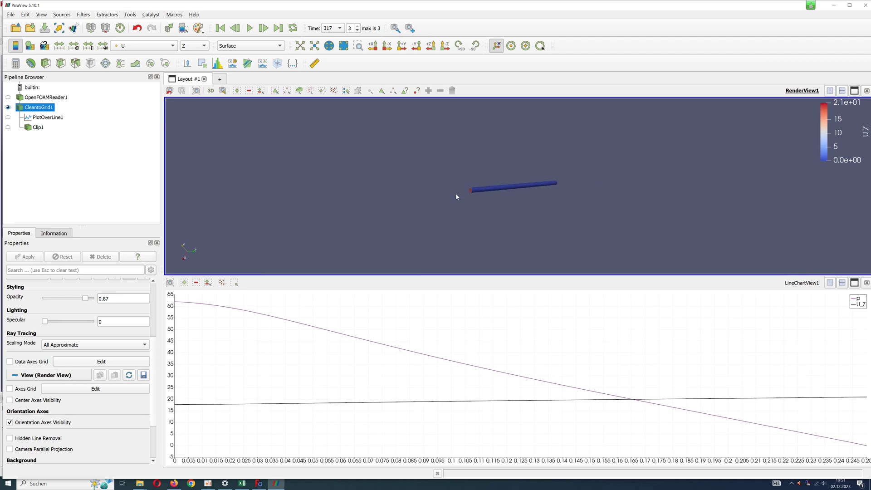
{"action": "scroll", "coordinate": [456, 195], "scroll_direction": "up", "scroll_amount": 2}
{"action": "scroll", "coordinate": [456, 196], "scroll_direction": "up", "scroll_amount": 5}
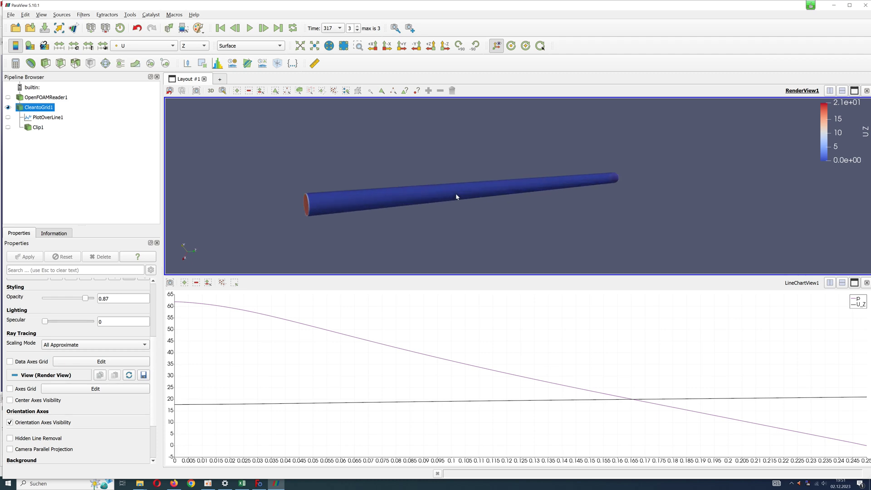
{"action": "left_click_drag", "start_coordinate": [368, 205], "coordinate": [287, 220]}
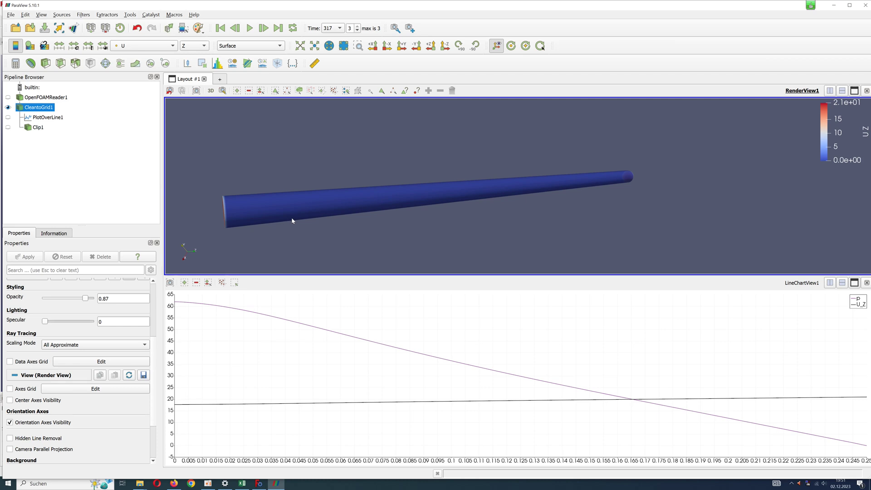
{"action": "left_click_drag", "start_coordinate": [420, 238], "coordinate": [522, 215]}
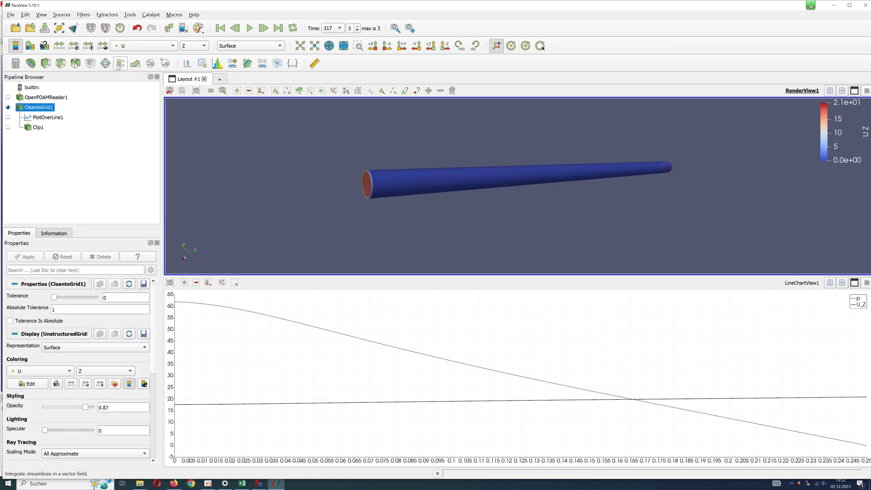
Add a Glyph filter to CleantoGrid1 using arrows, no scale array and the cell velocity U as orientation array
{"action": "left_click", "coordinate": [105, 63]}
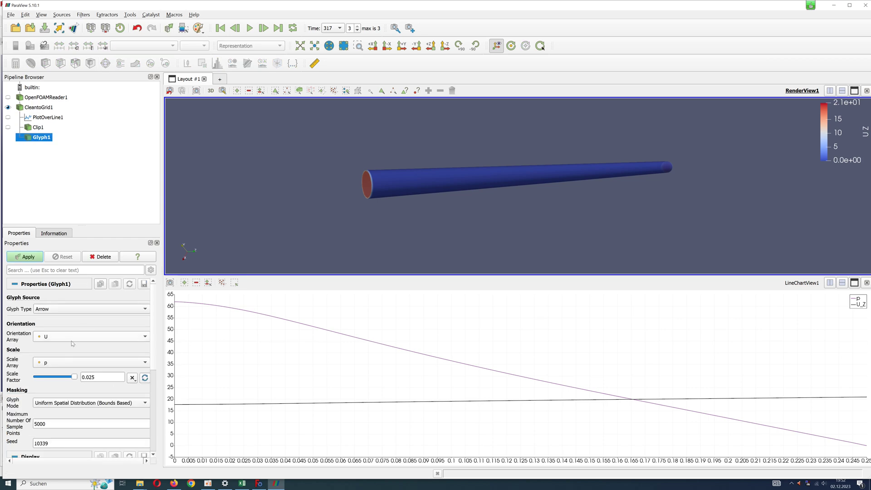
{"action": "left_click", "coordinate": [75, 363]}
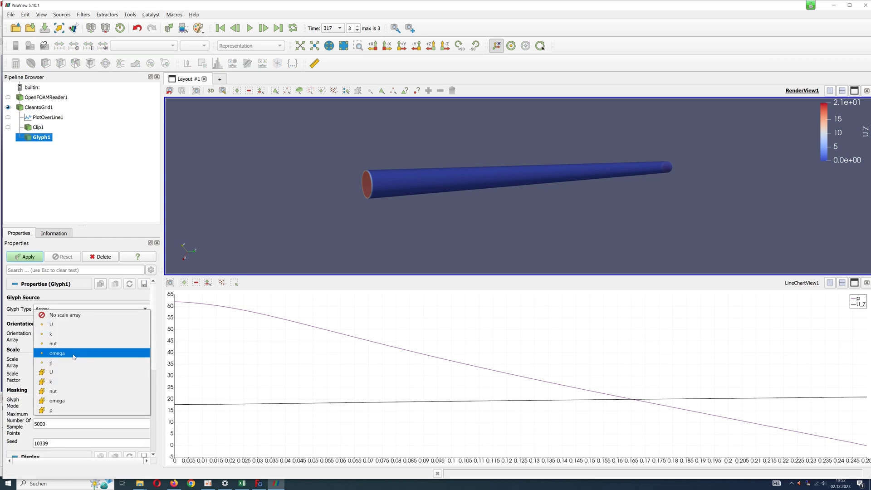
{"action": "left_click", "coordinate": [64, 315]}
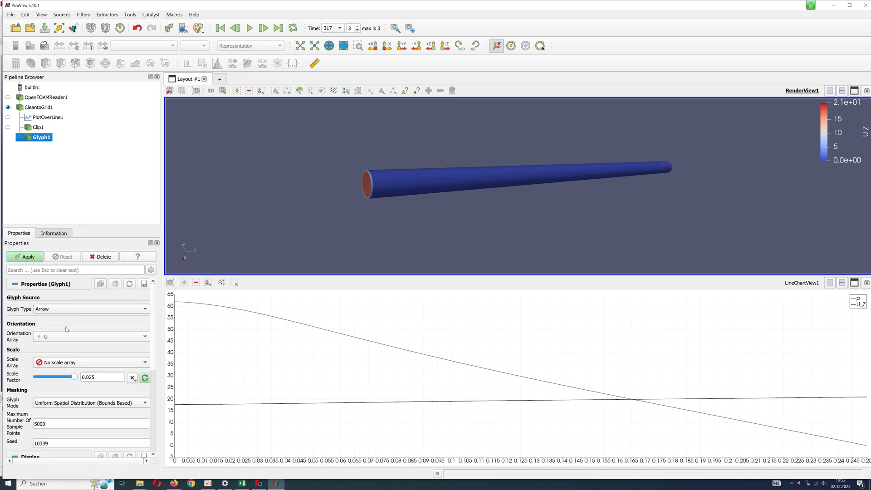
{"action": "left_click", "coordinate": [68, 337]}
{"action": "left_click", "coordinate": [62, 349]}
{"action": "scroll", "coordinate": [71, 354], "scroll_direction": "down", "scroll_amount": 1}
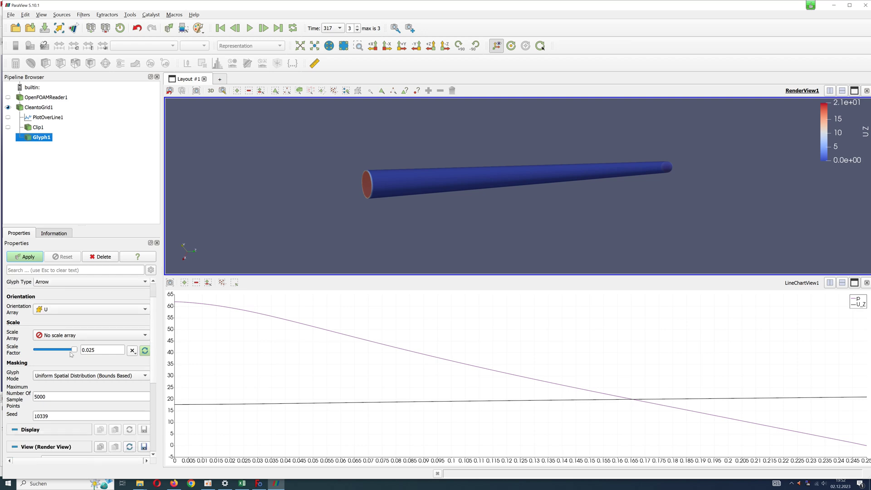
Set the glyph's maximum number of sample points to 100 and its seed to 30, and apply the filter
{"action": "double_click", "coordinate": [49, 395]}
{"action": "type", "text": "1"}
{"action": "double_click", "coordinate": [47, 416]}
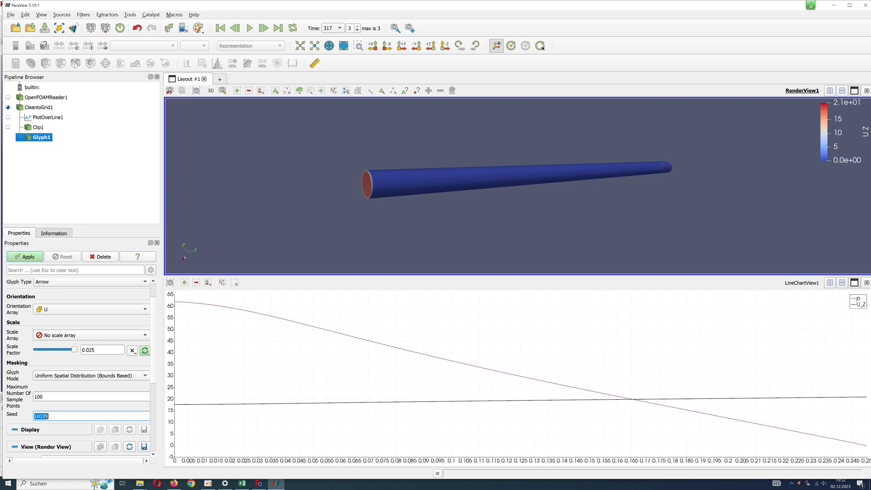
{"action": "type", "text": "30"}
{"action": "scroll", "coordinate": [94, 394], "scroll_direction": "down", "scroll_amount": 1}
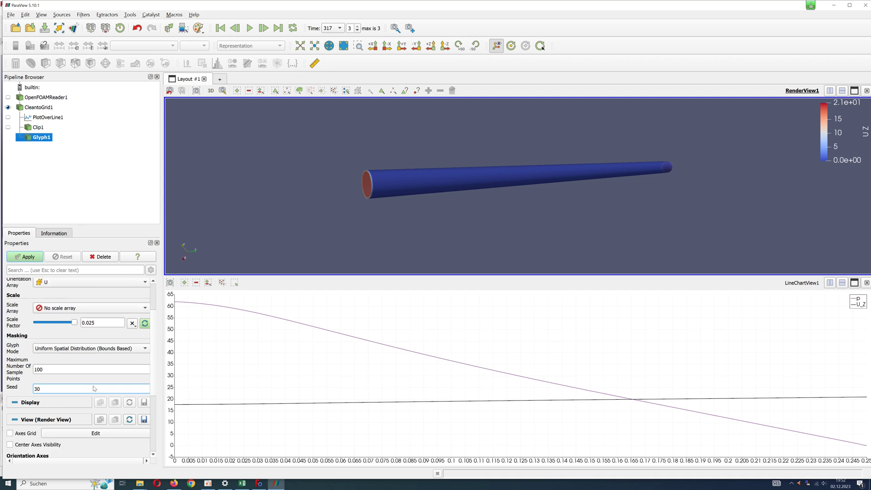
{"action": "left_click", "coordinate": [30, 259]}
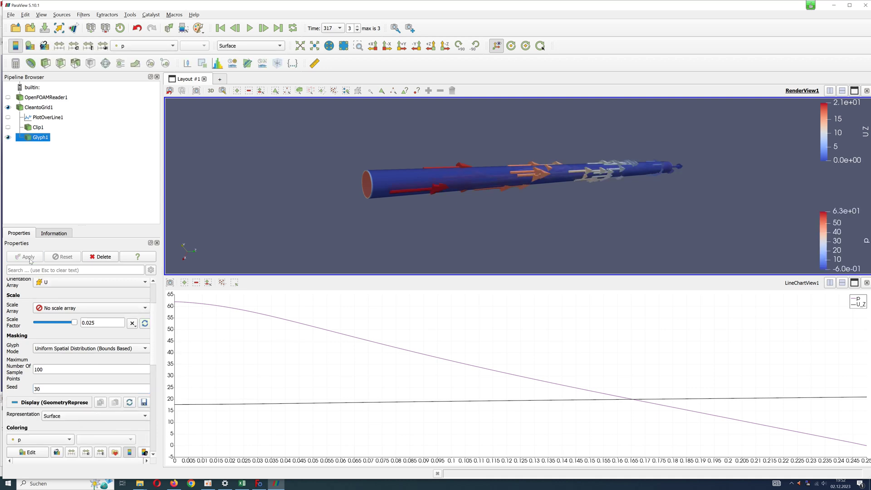
Hide the CleantoGrid1 pipe and color the arrows by the Z component of the velocity U
{"action": "left_click", "coordinate": [9, 108]}
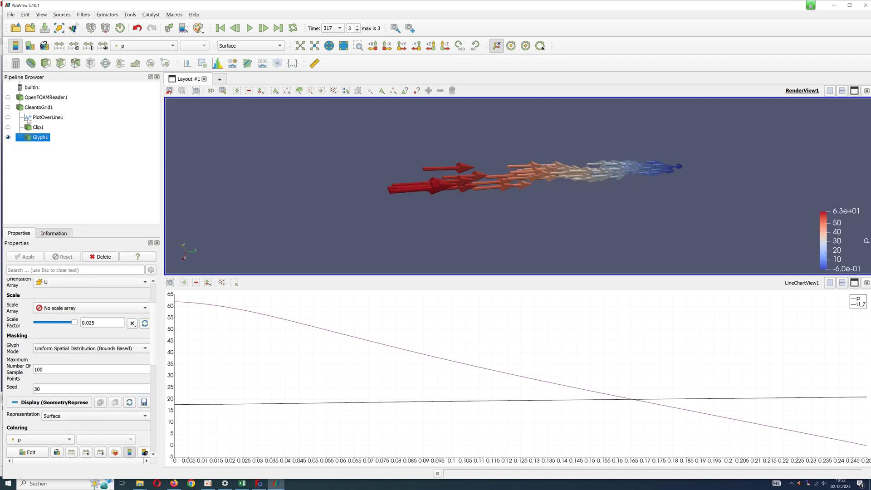
{"action": "scroll", "coordinate": [119, 356], "scroll_direction": "down", "scroll_amount": 2}
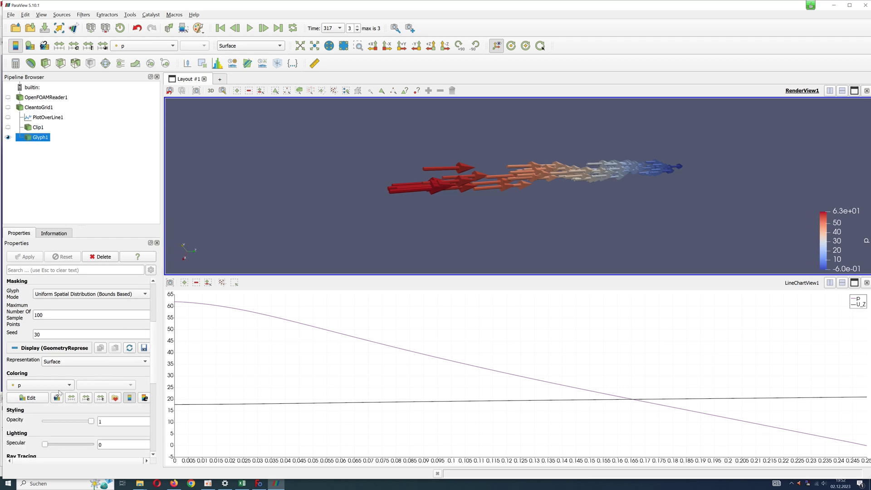
{"action": "left_click", "coordinate": [60, 386]}
{"action": "left_click", "coordinate": [28, 347]}
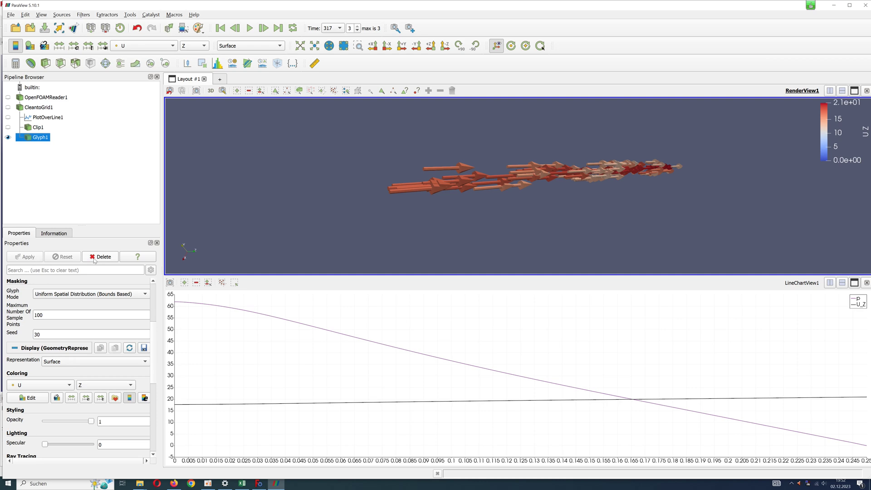
{"action": "left_click_drag", "start_coordinate": [473, 213], "coordinate": [471, 212]}
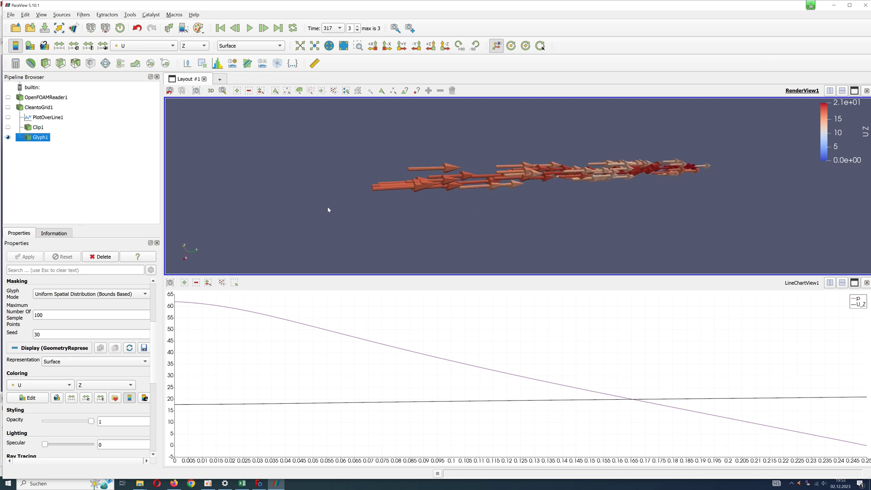
Set the glyph seed to 100 and apply the change
{"action": "double_click", "coordinate": [36, 334]}
{"action": "left_click", "coordinate": [33, 336]}
{"action": "double_click", "coordinate": [35, 334]}
{"action": "type", "text": "100"}
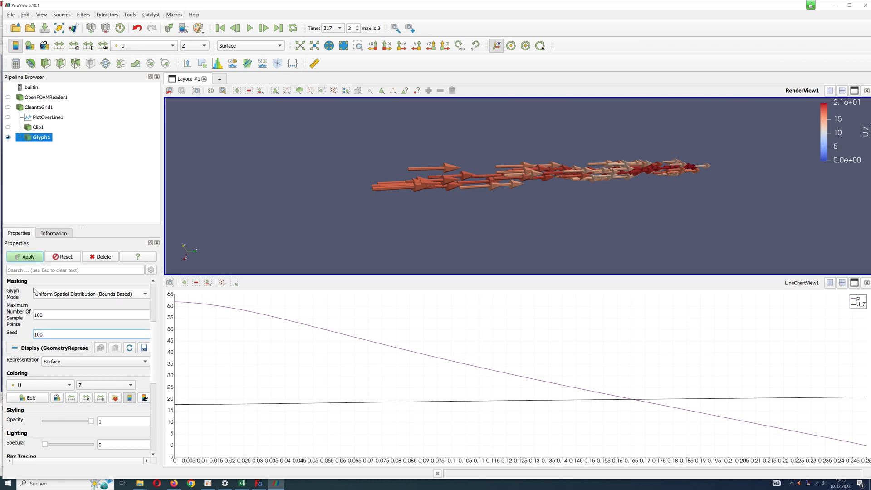
{"action": "left_click", "coordinate": [36, 257]}
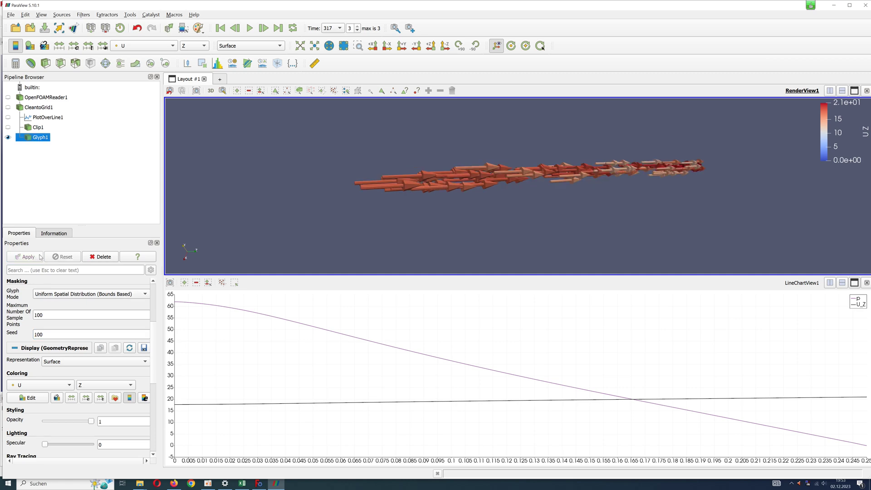
Raise the glyph's maximum number of sample points to 1000 and apply the change
{"action": "double_click", "coordinate": [43, 315]}
{"action": "left_click", "coordinate": [36, 316]}
{"action": "left_click_drag", "start_coordinate": [48, 316], "coordinate": [31, 318]}
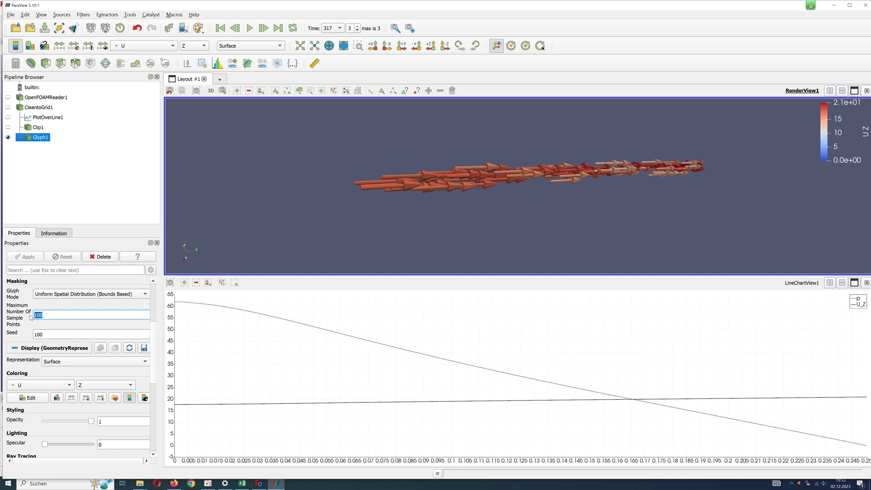
{"action": "type", "text": "10"}
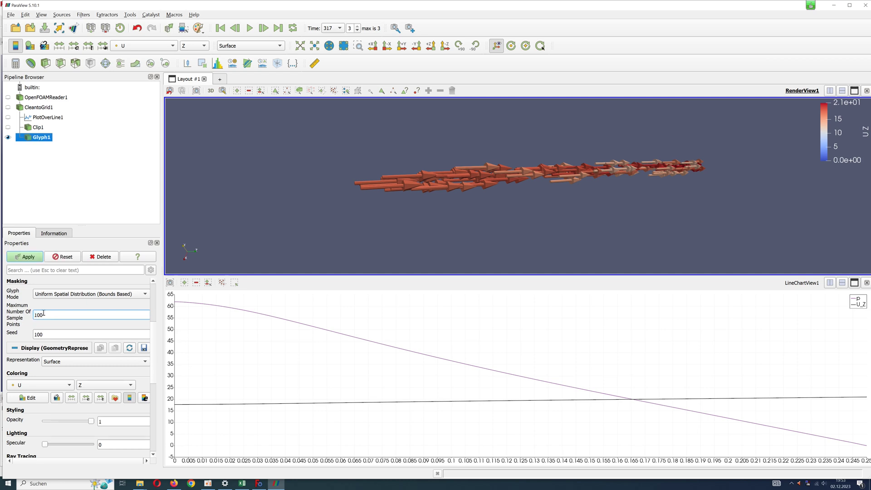
{"action": "left_click", "coordinate": [60, 312]}
{"action": "left_click", "coordinate": [37, 258]}
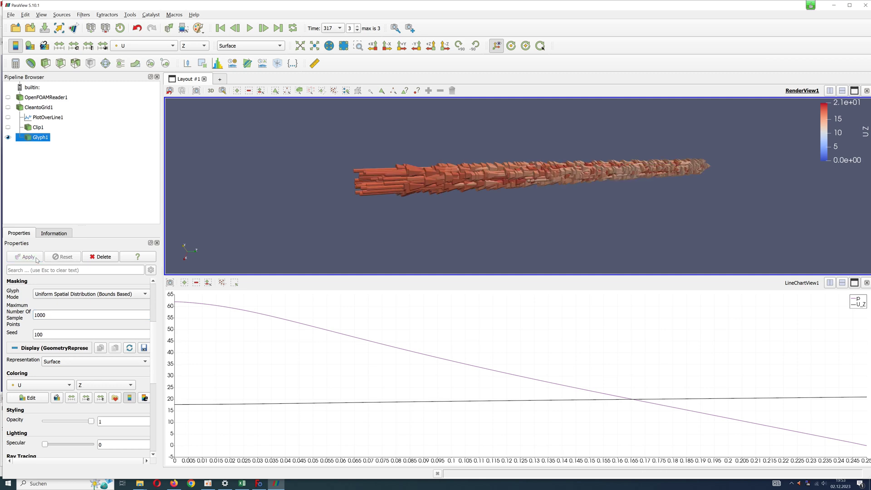
Reduce the arrows' scale factor to 0.00725 and apply the change
{"action": "scroll", "coordinate": [493, 181], "scroll_direction": "up", "scroll_amount": 2}
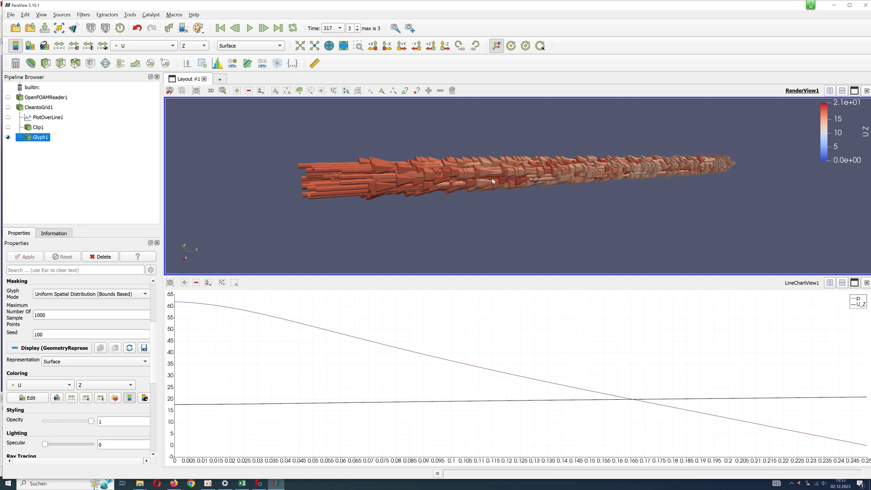
{"action": "scroll", "coordinate": [111, 336], "scroll_direction": "up", "scroll_amount": 2}
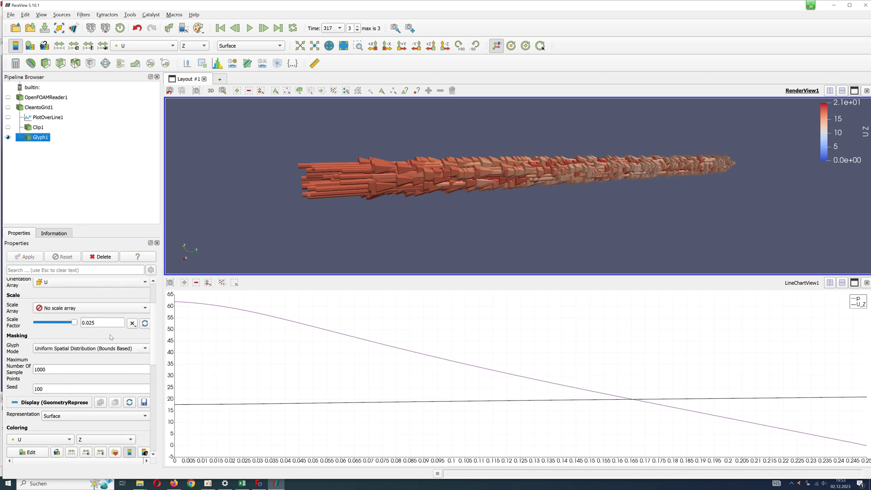
{"action": "scroll", "coordinate": [107, 367], "scroll_direction": "up", "scroll_amount": 1}
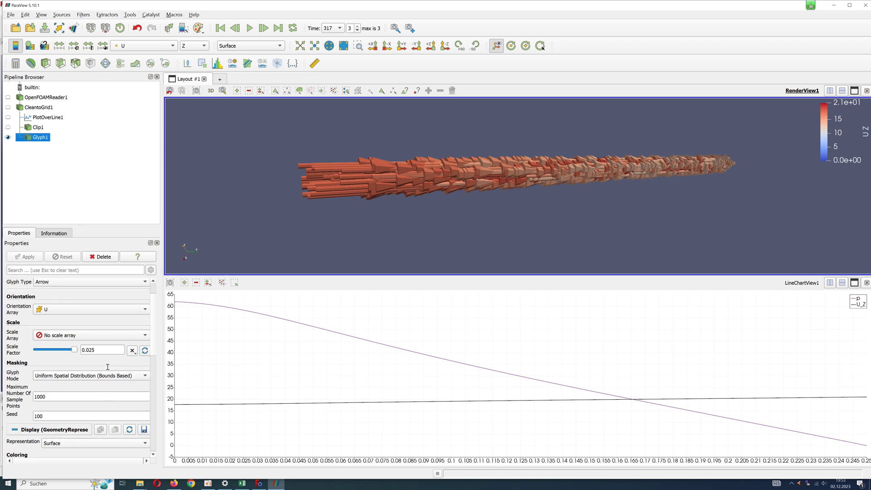
{"action": "left_click_drag", "start_coordinate": [75, 350], "coordinate": [48, 351]}
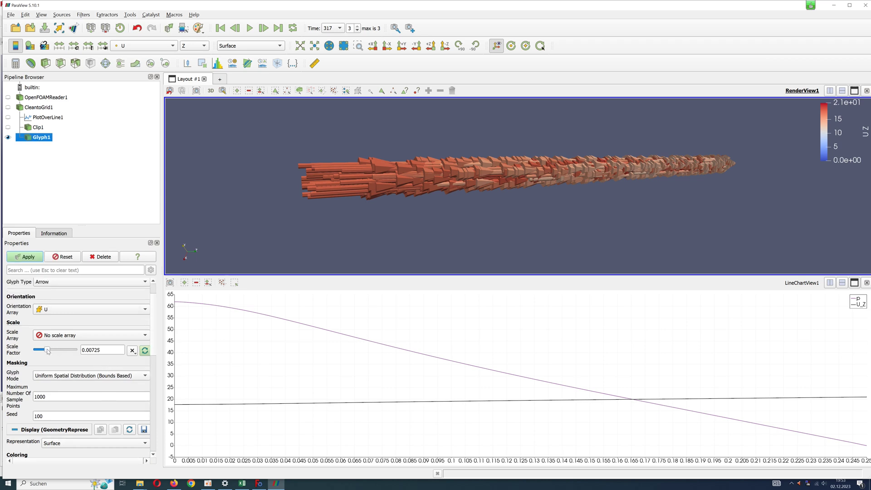
{"action": "left_click", "coordinate": [32, 258]}
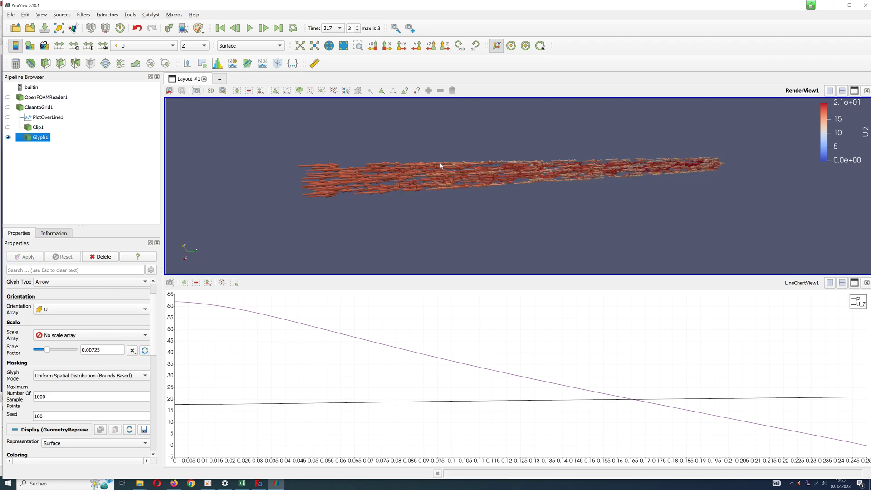
Reduce the arrows' scale factor further to 0.0025
{"action": "scroll", "coordinate": [441, 165], "scroll_direction": "up", "scroll_amount": 2}
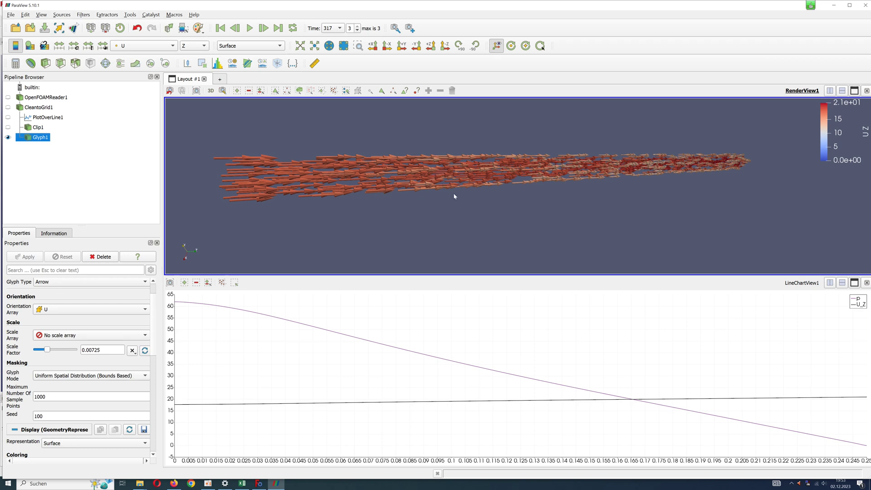
{"action": "left_click_drag", "start_coordinate": [478, 214], "coordinate": [581, 171]}
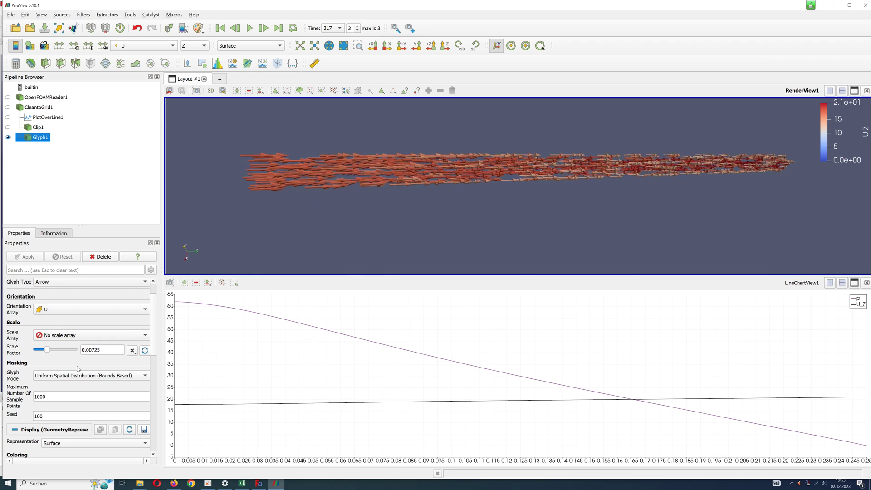
{"action": "left_click_drag", "start_coordinate": [48, 350], "coordinate": [45, 350]}
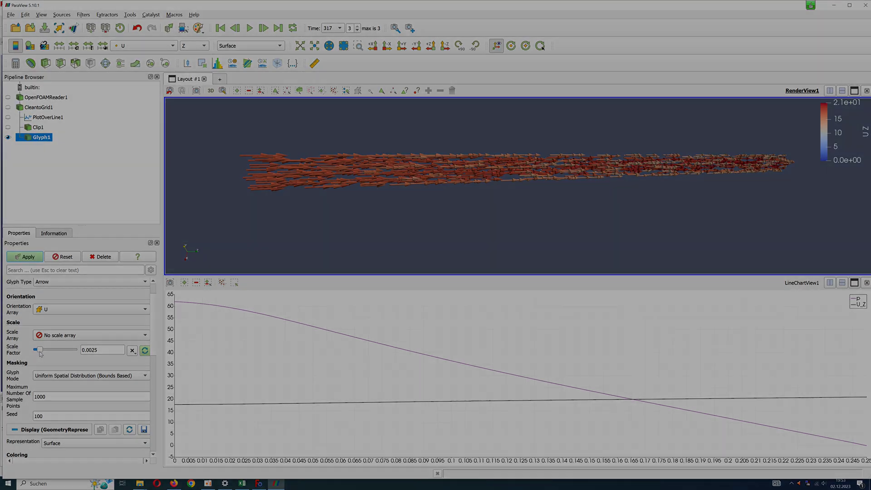